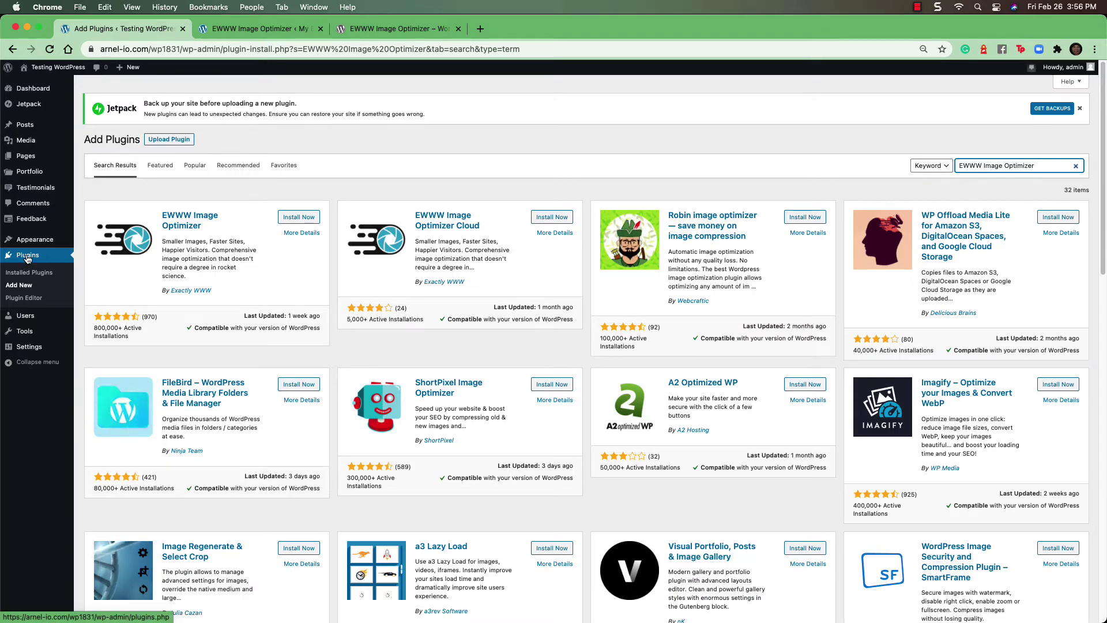
Step: Search Add Plugins for 'EWWW Image Optimizer' and install the plugin
click(18, 285)
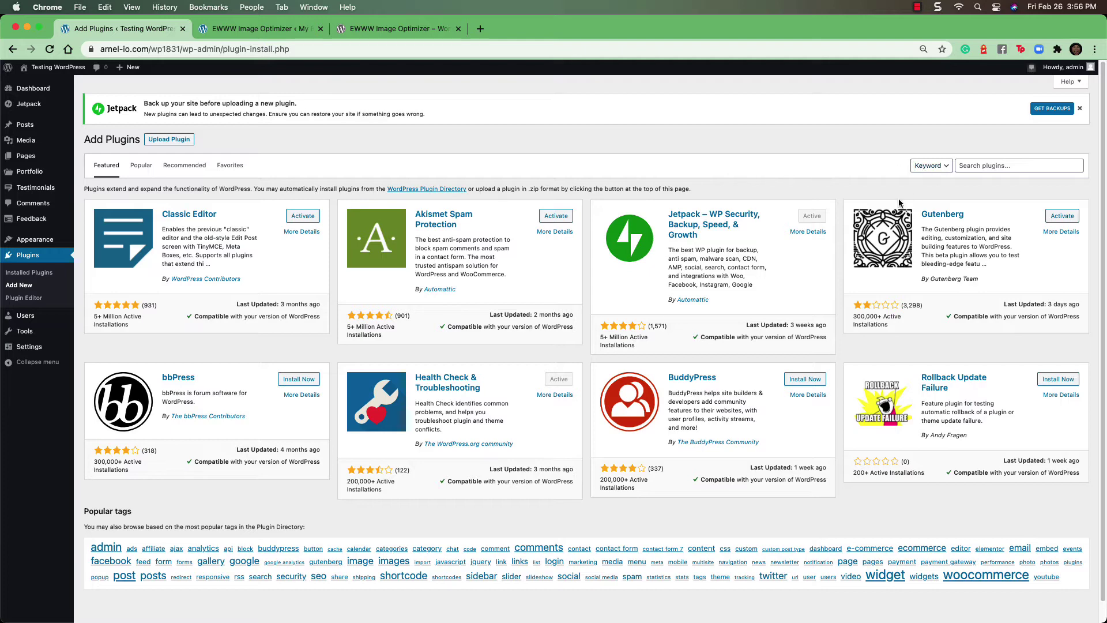
click(971, 167)
text(EWWW Image Optimizer)
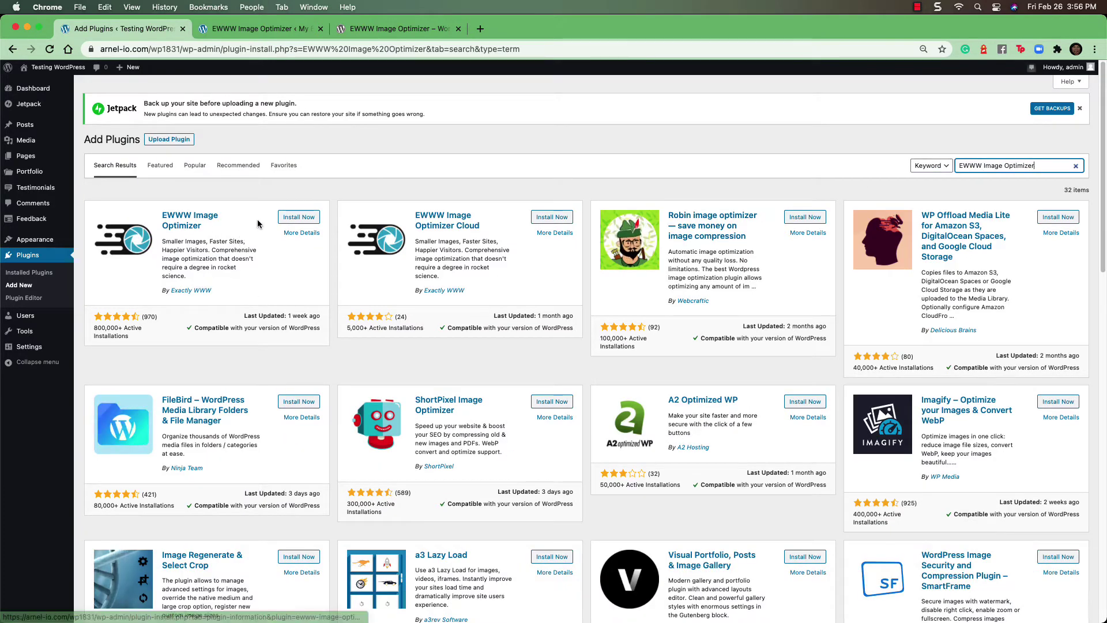
click(298, 220)
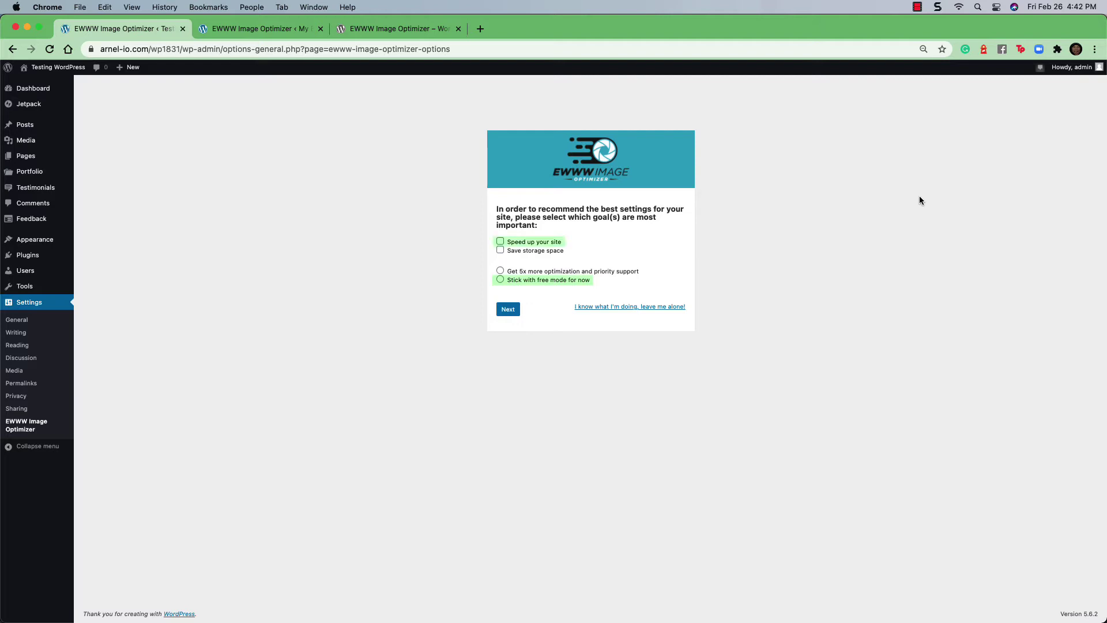
Step: Tick 'Speed up your site' and 'Save storage space' as the wizard's goals
click(500, 243)
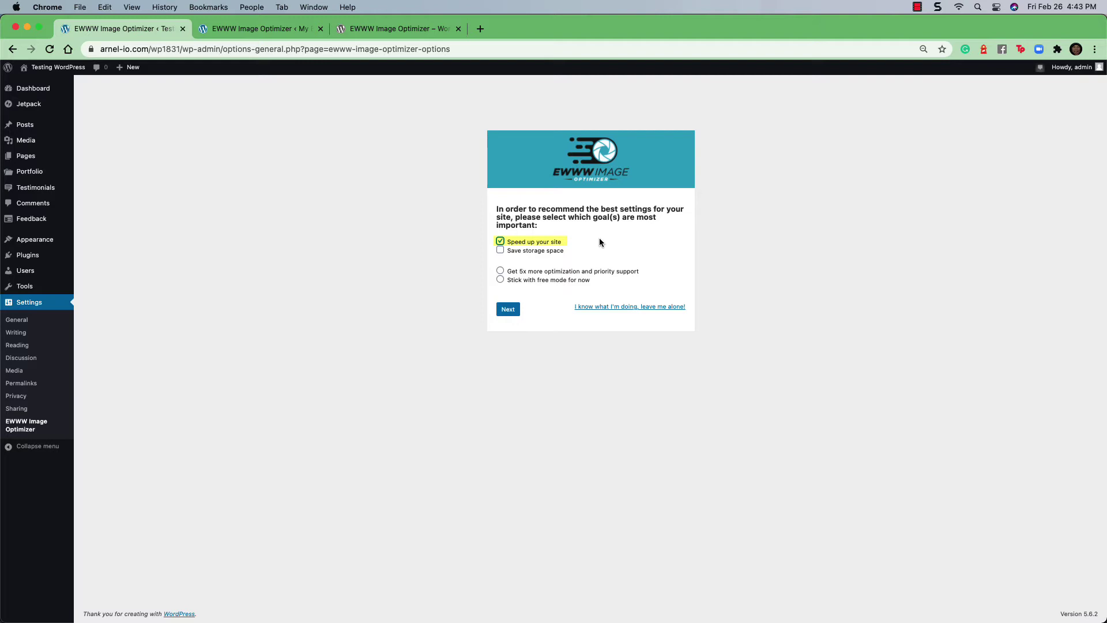
key(Tab)
key(space)
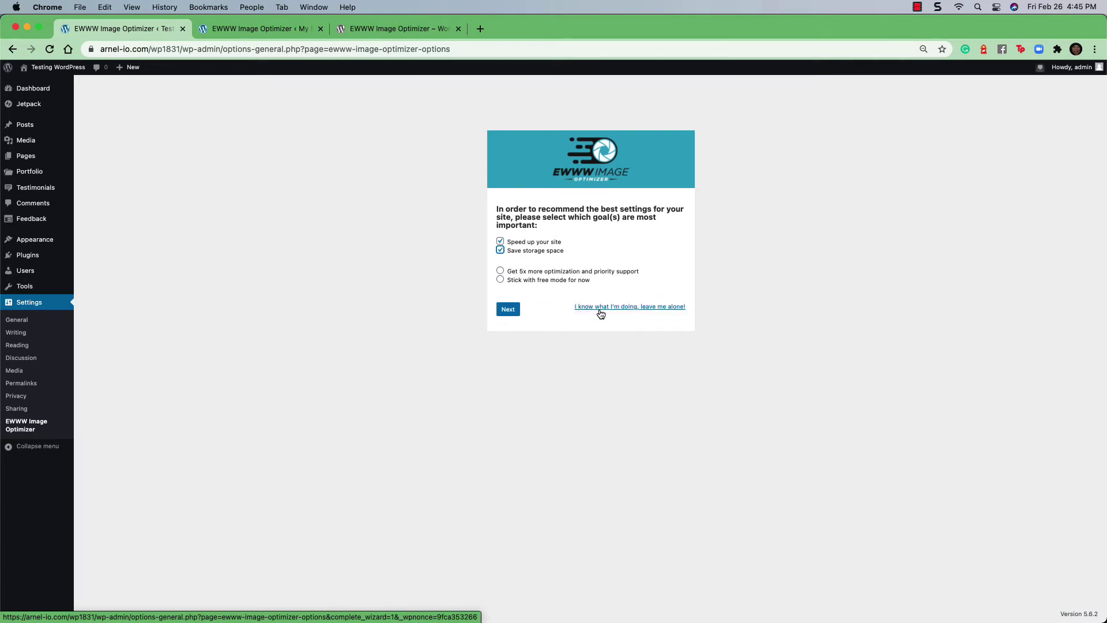
Step: Continue the wizard to recommended settings: metadata removal, lazy load, 1920×1920 resizing
key(Return)
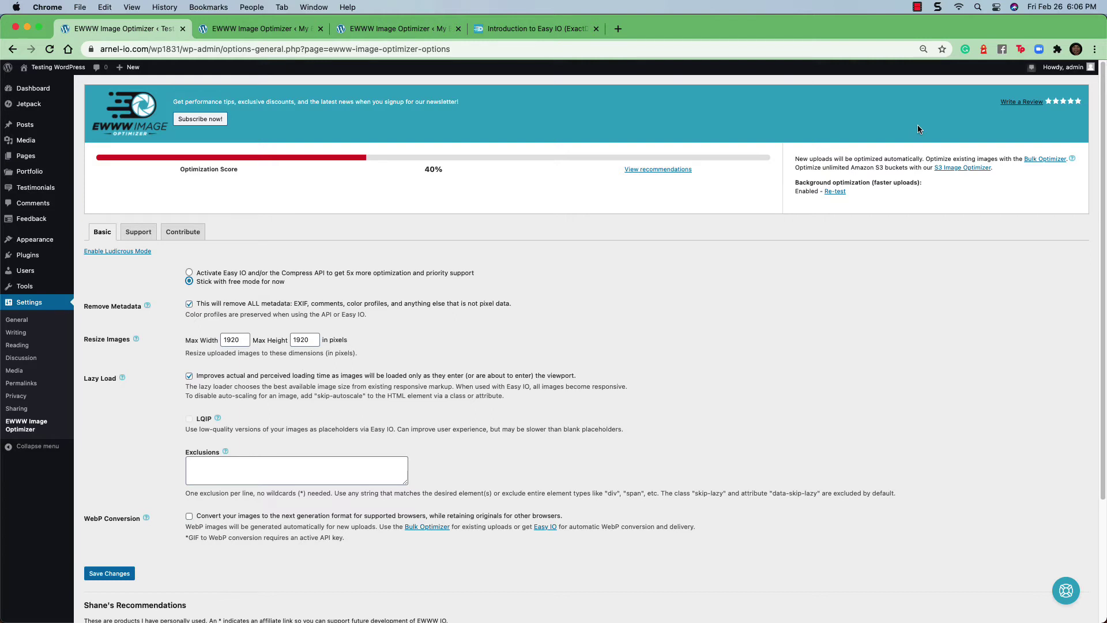
Step: Go to the Bulk Optimizer page listing the 816 Media Library items
click(1045, 160)
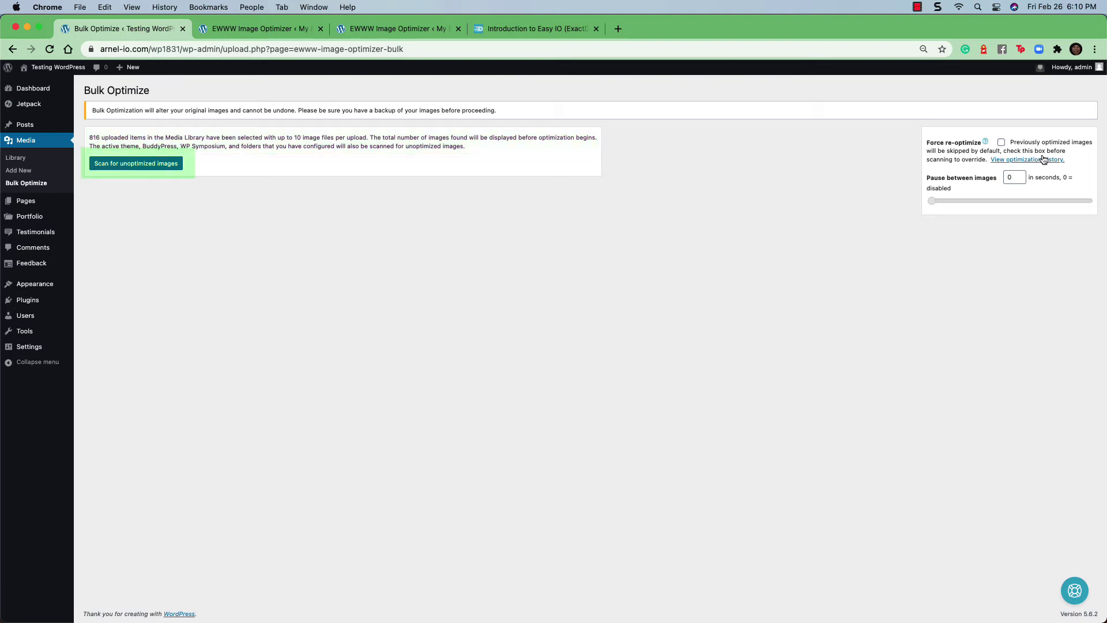
Step: Scan the Media Library for unoptimized images and set a 4-second pause between images
click(127, 164)
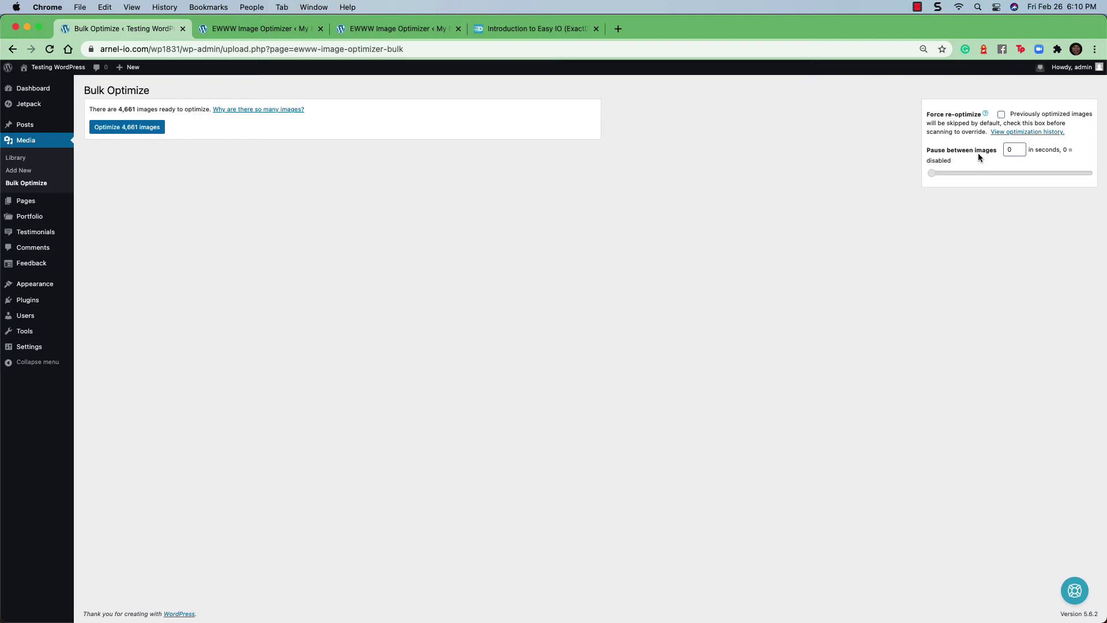
key(Tab)
text(4)
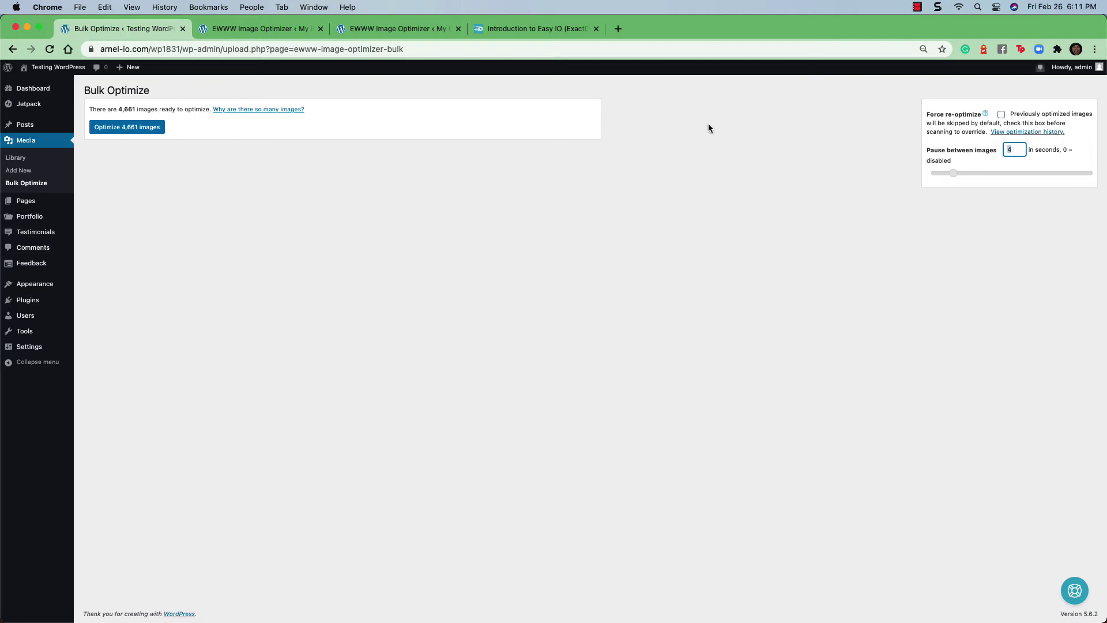
Step: Start optimizing the 4,661 images, then stop the bulk run
click(149, 132)
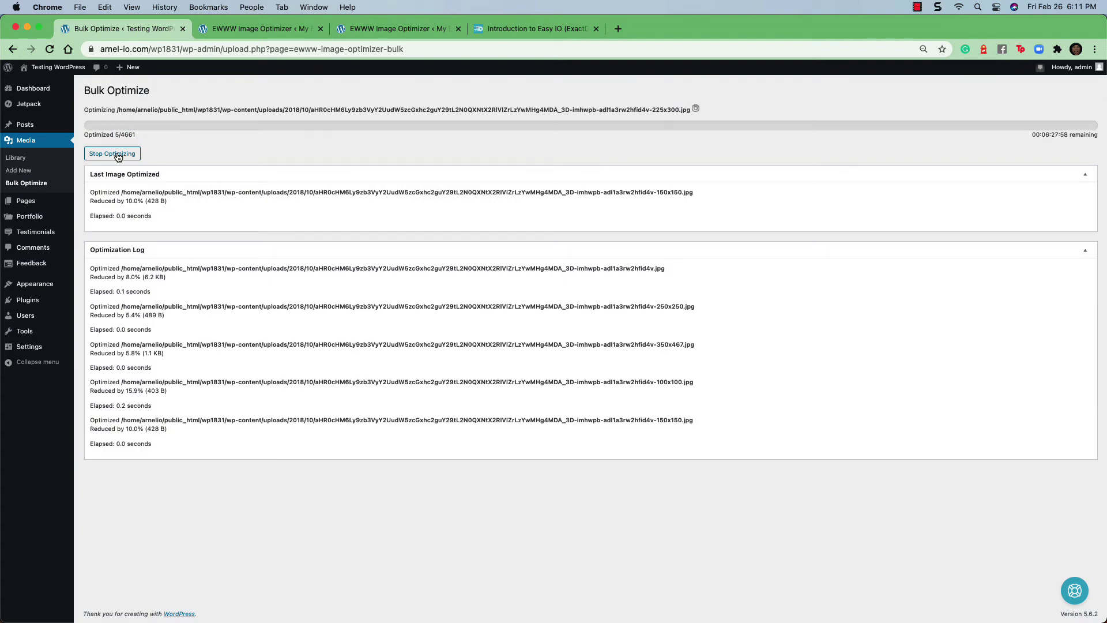
click(117, 154)
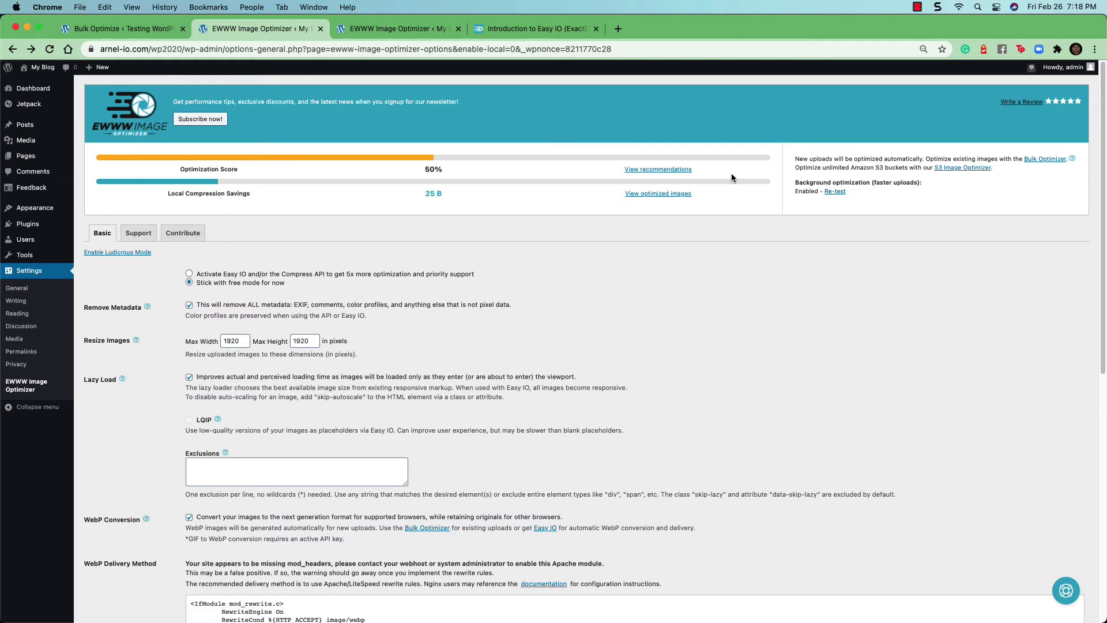
click(118, 253)
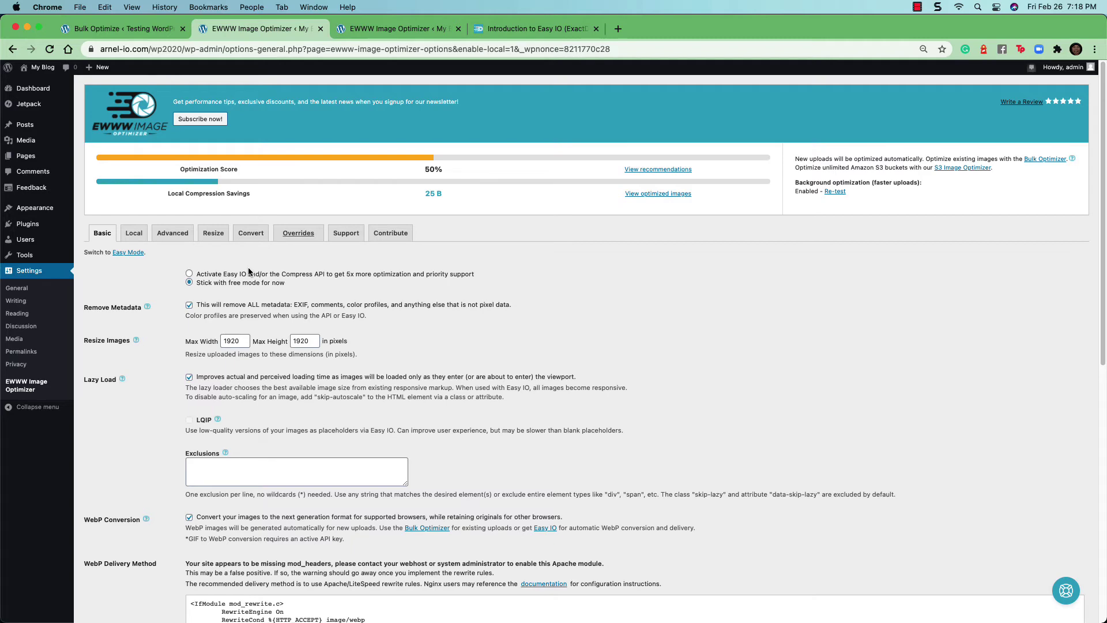
click(133, 253)
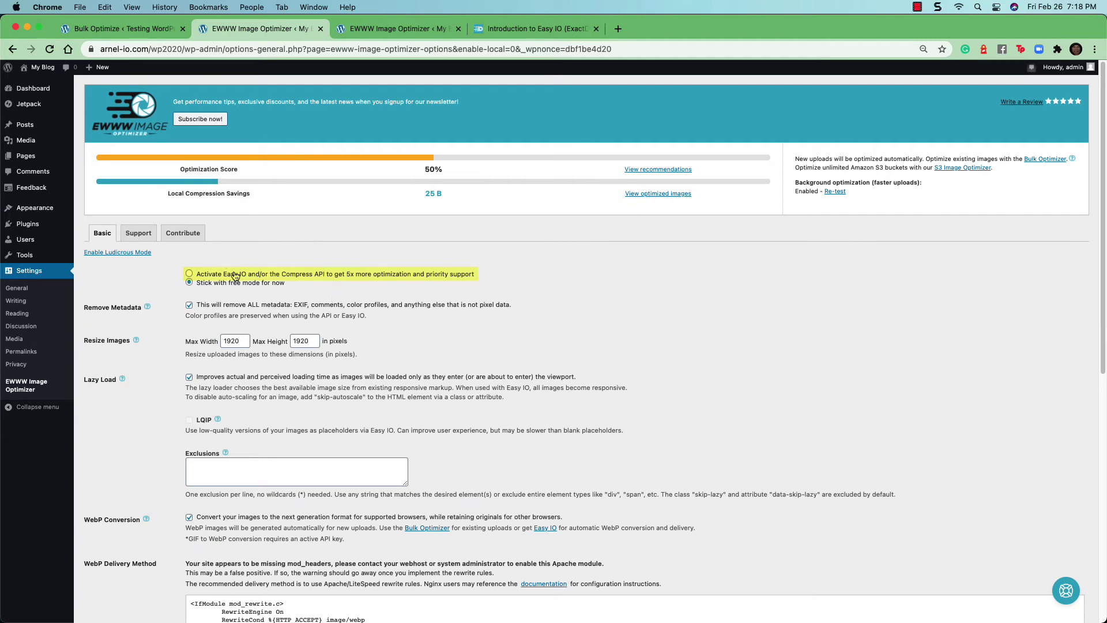
click(190, 275)
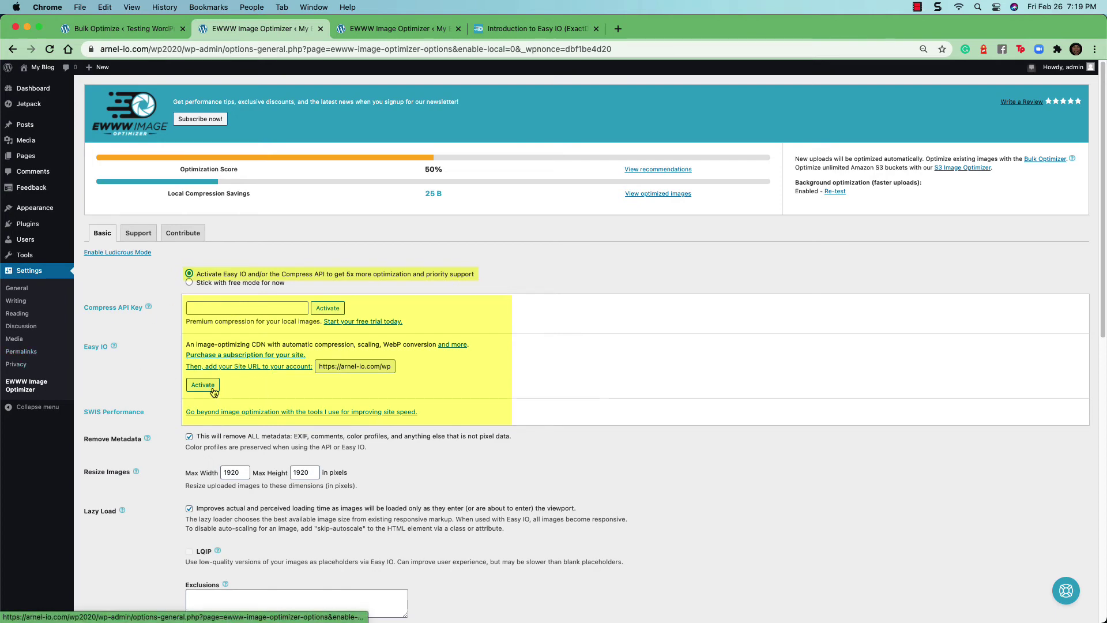
click(189, 282)
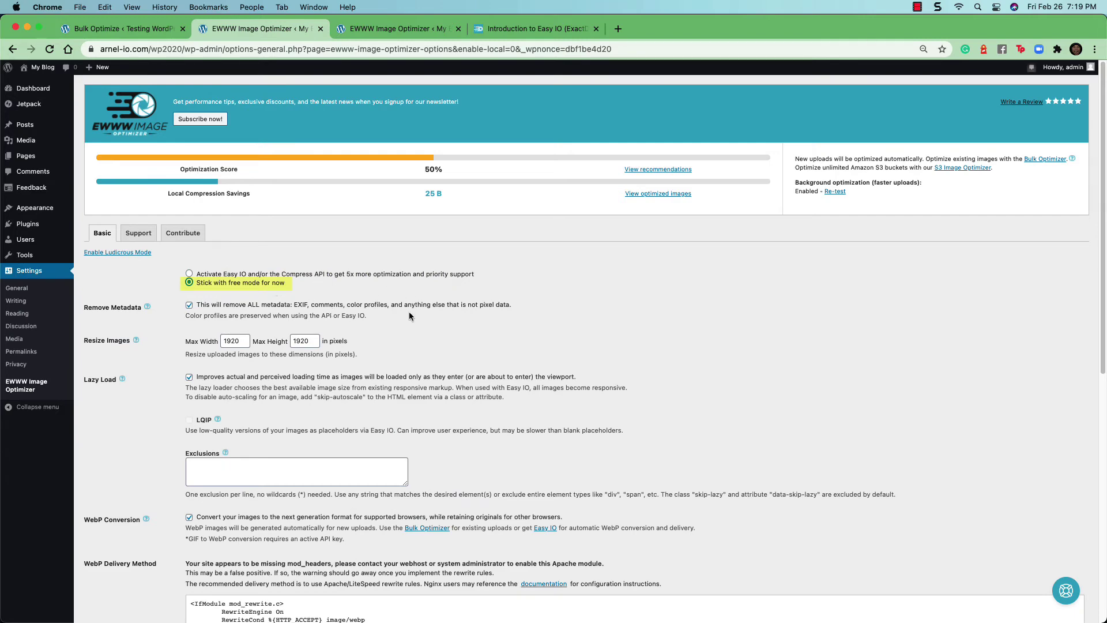
scroll(429, 317, down, 1)
scroll(450, 317, down, 2)
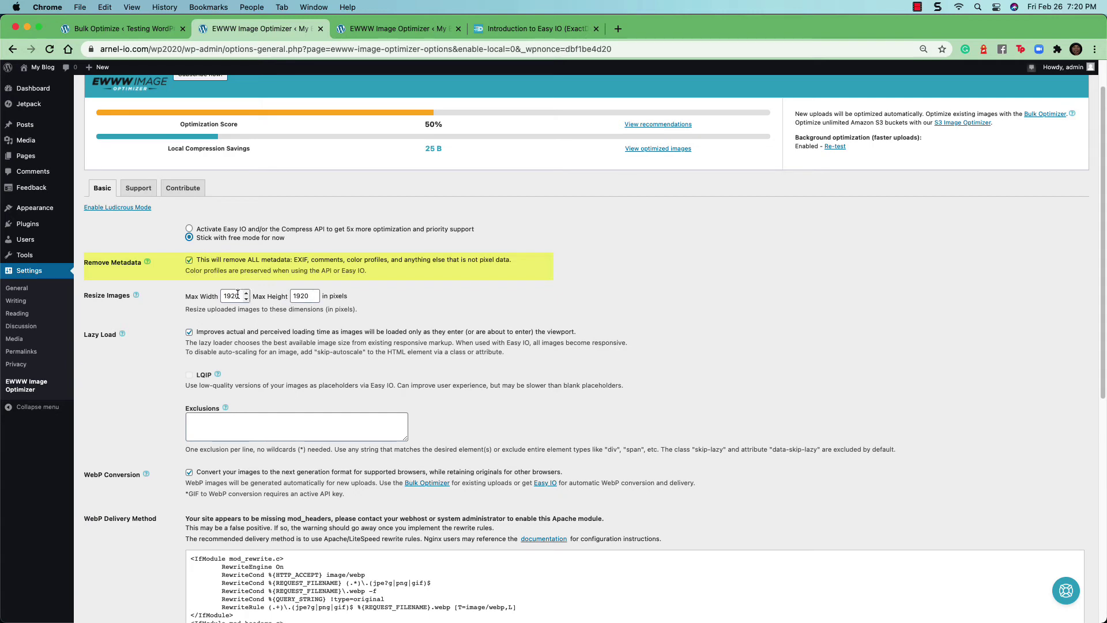
scroll(257, 284, down, 2)
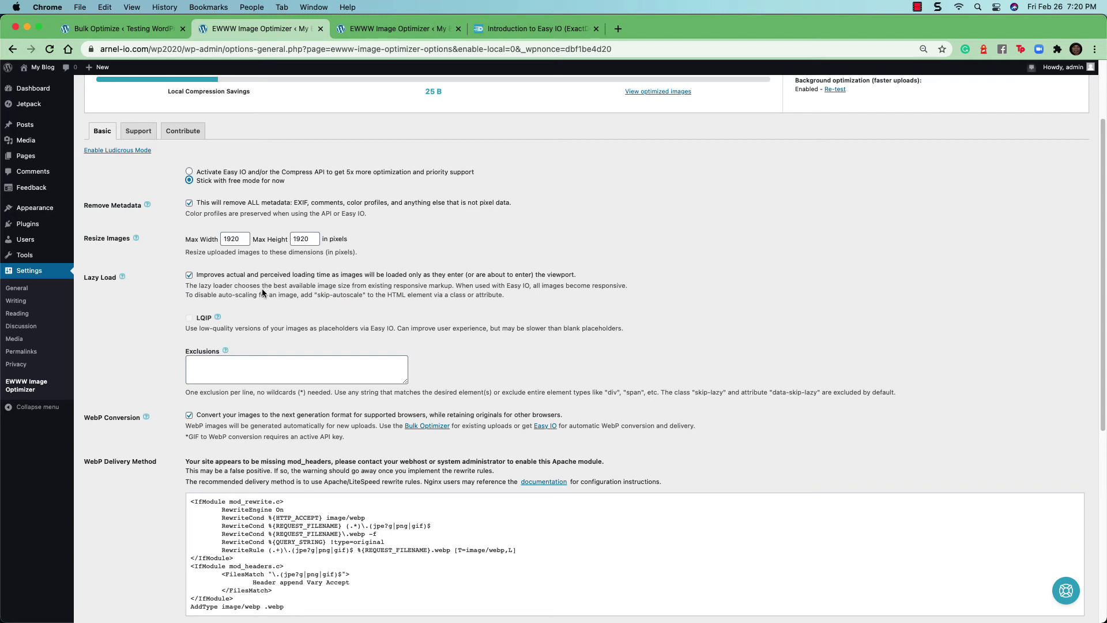
scroll(261, 291, down, 2)
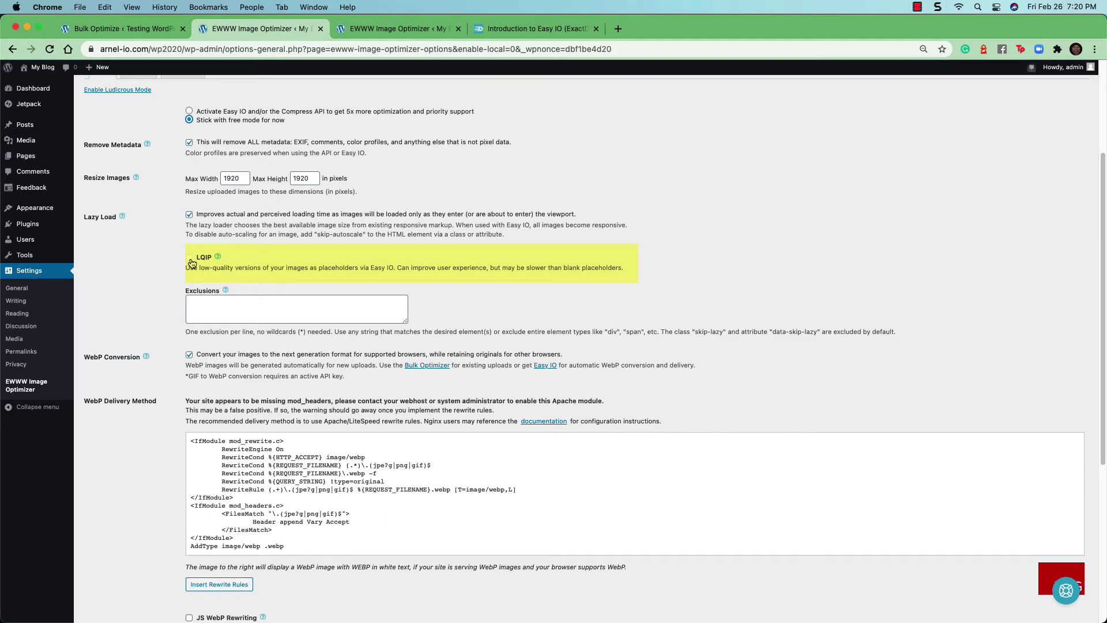
click(217, 259)
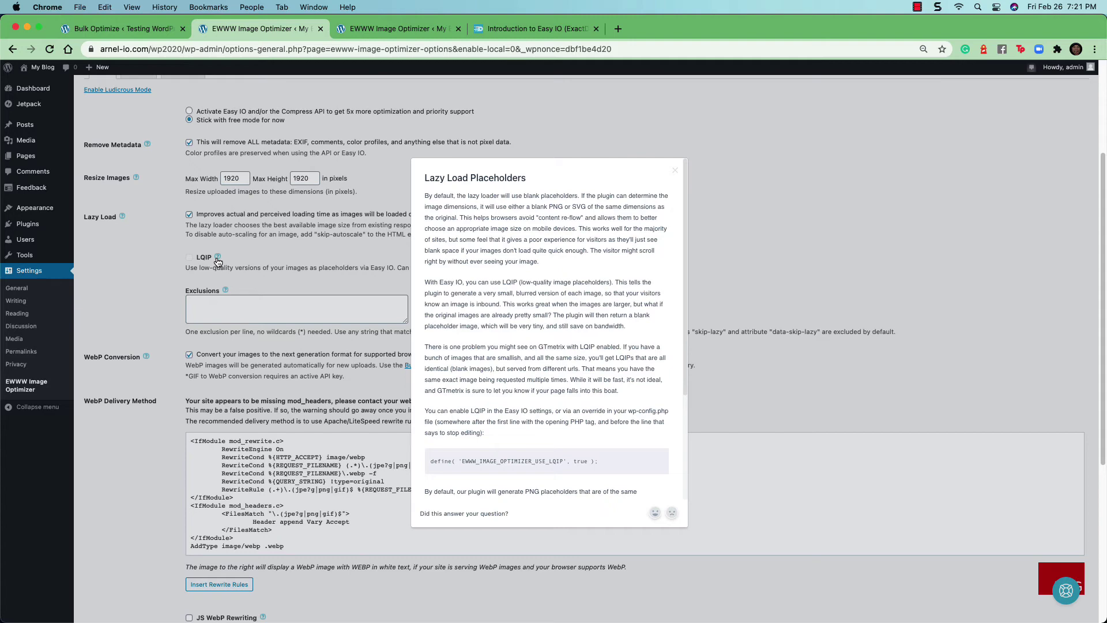
click(218, 262)
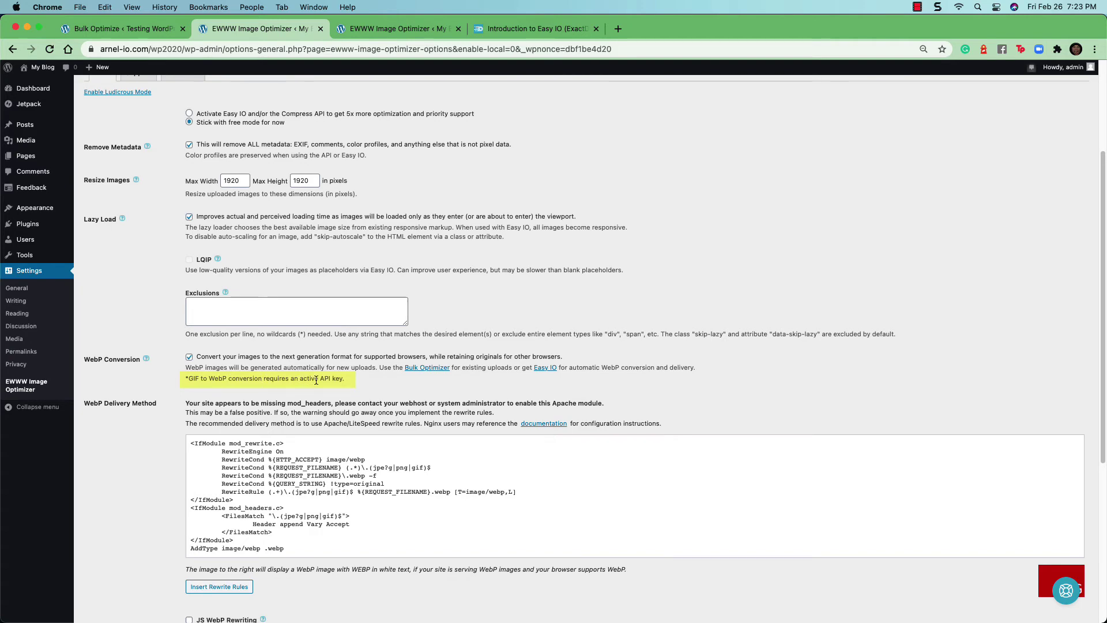
scroll(258, 313, down, 3)
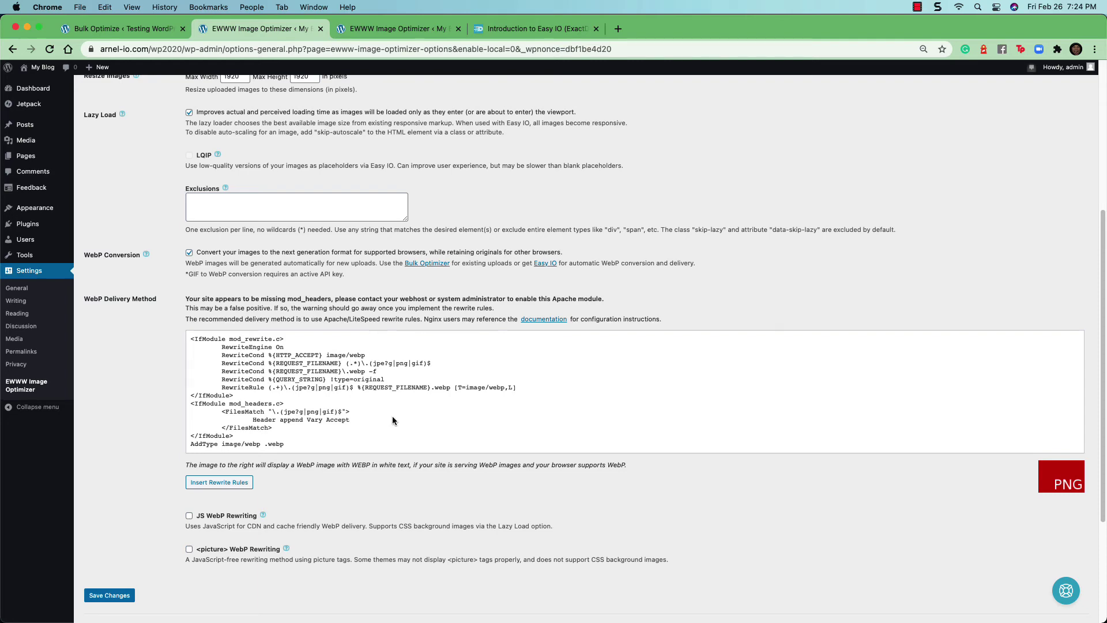
scroll(353, 314, down, 4)
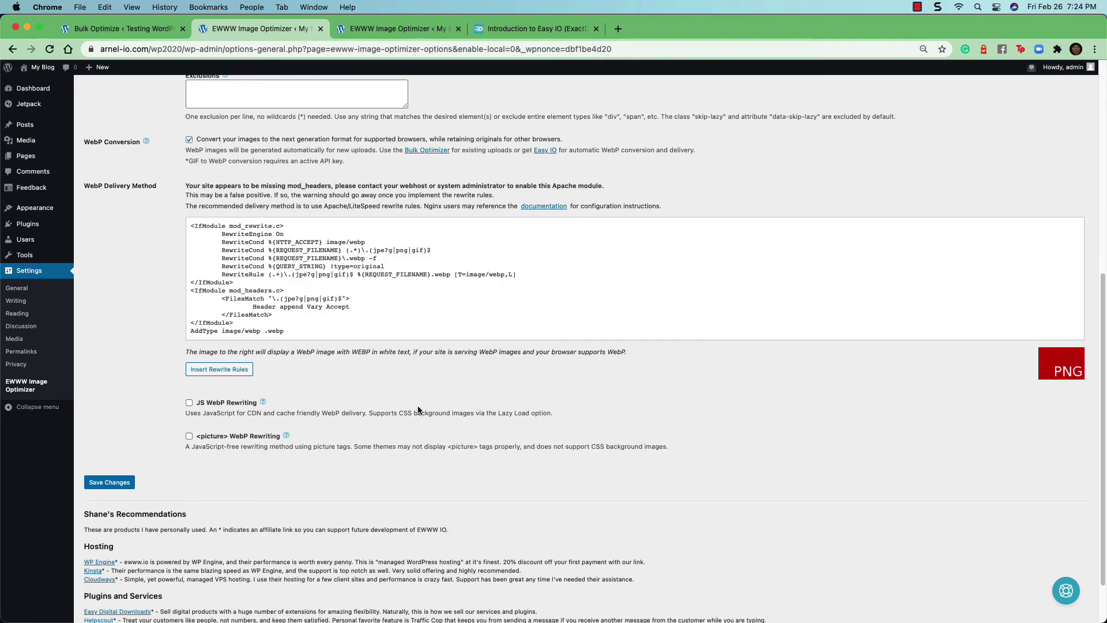
click(228, 376)
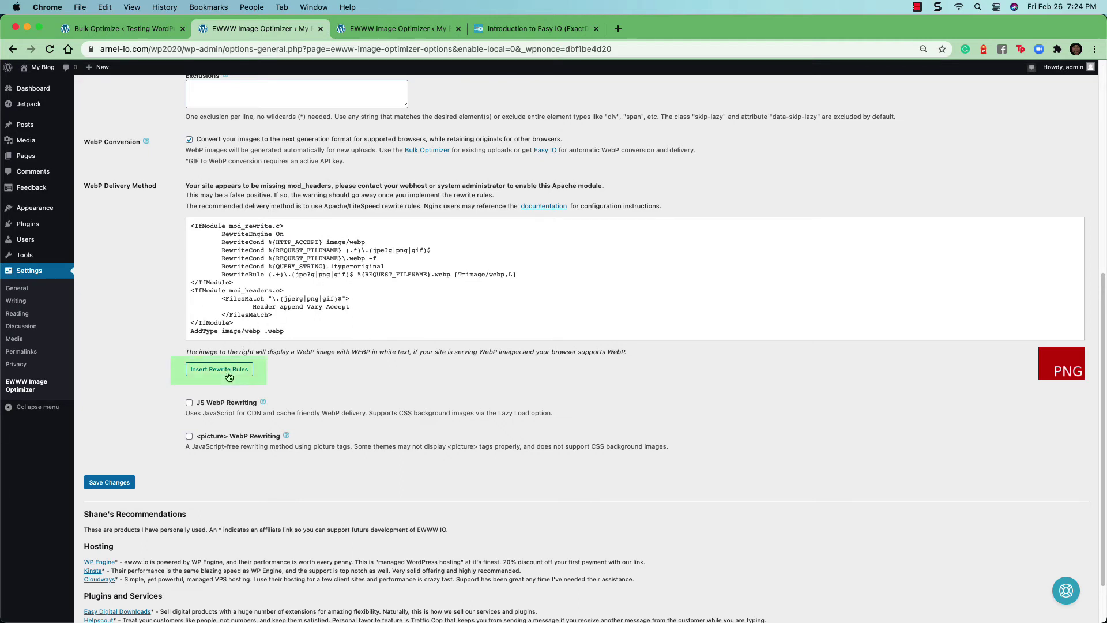
scroll(285, 365, down, 2)
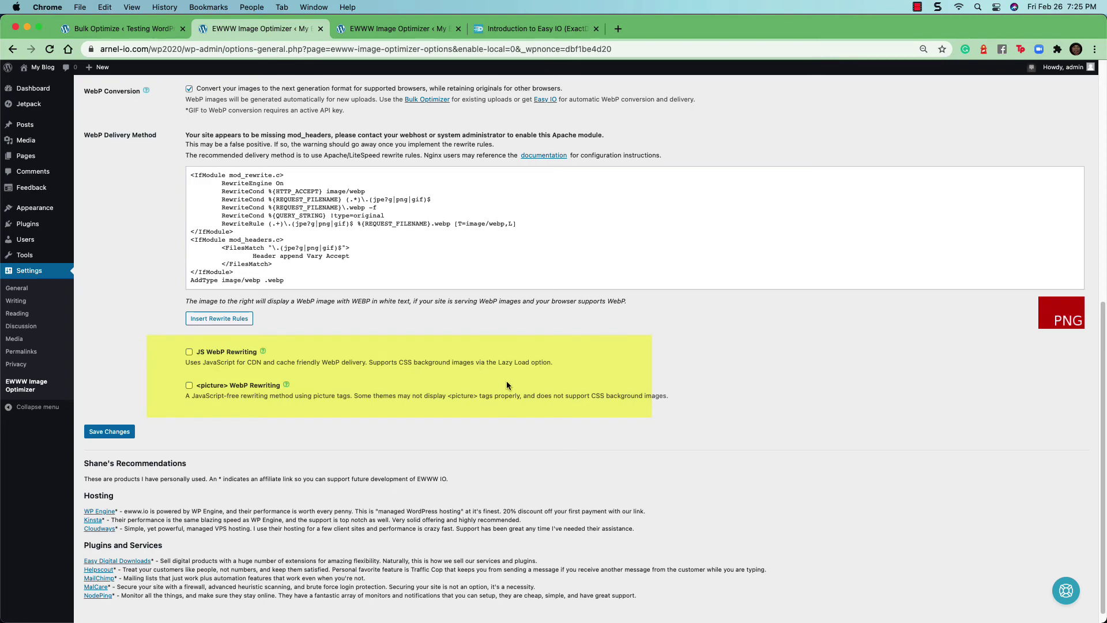
Step: Scroll through the JS WebP and picture WebP Rewriting options on the settings page
scroll(432, 344, up, 2)
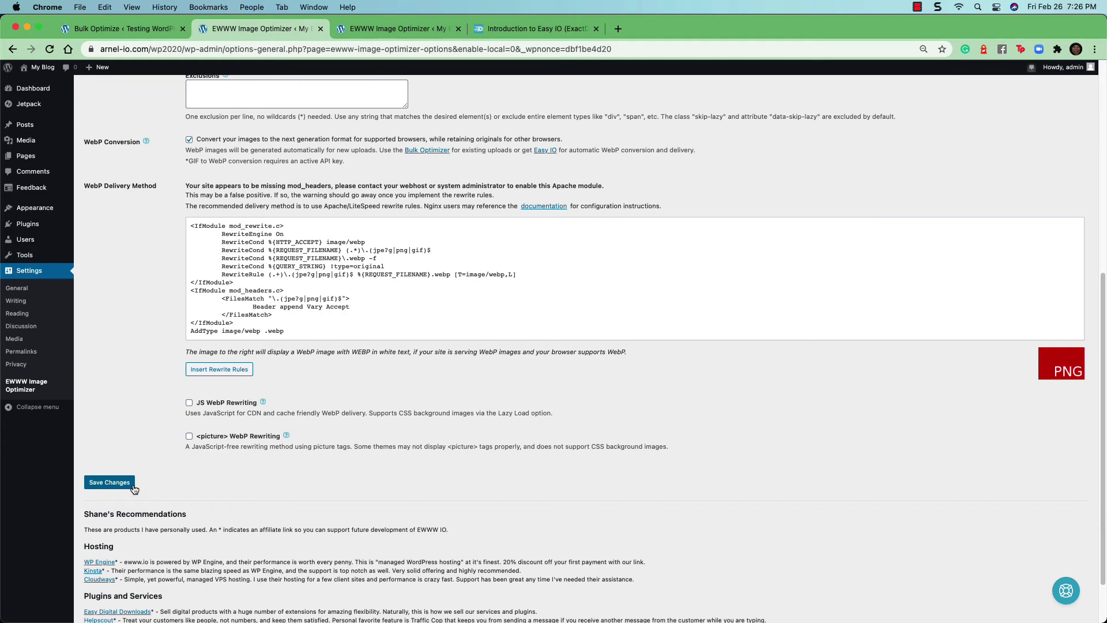
scroll(134, 489, down, 2)
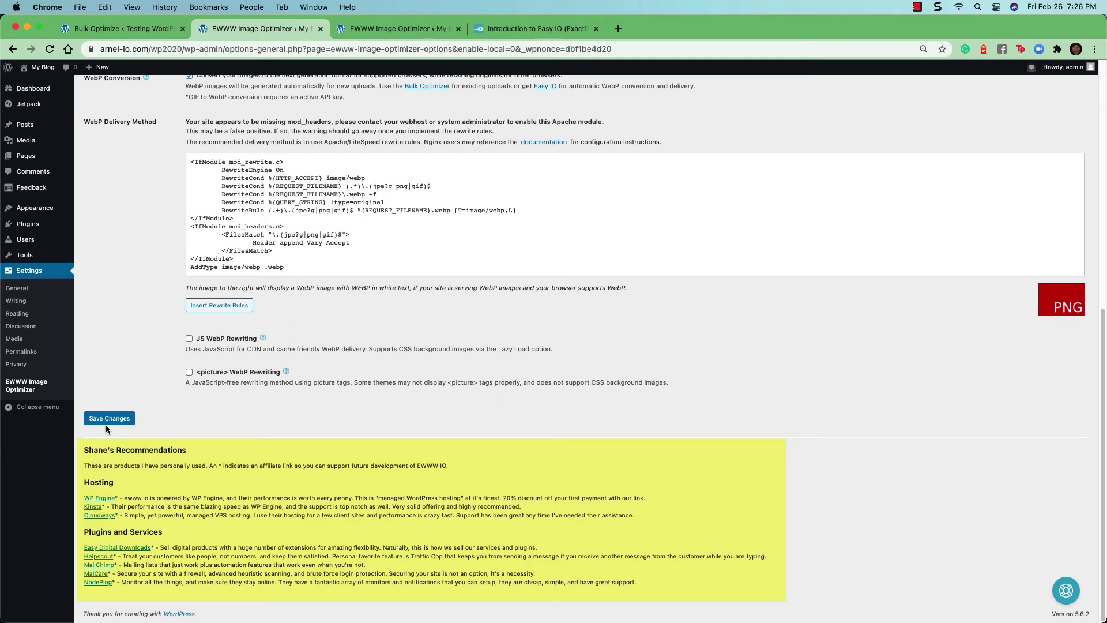
scroll(282, 396, up, 1)
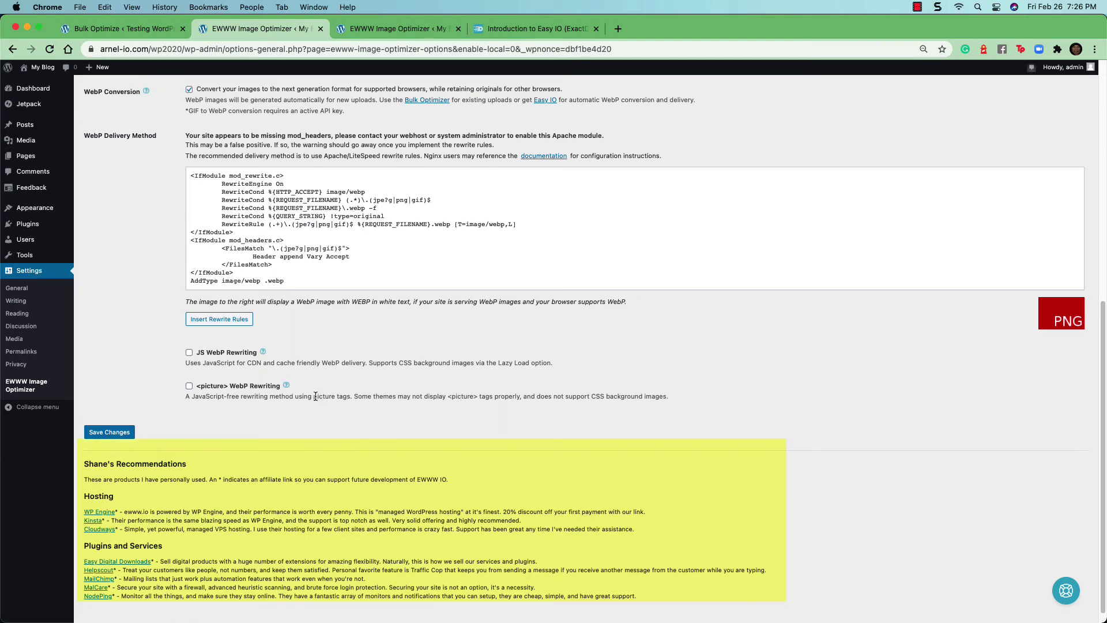
scroll(300, 409, down, 1)
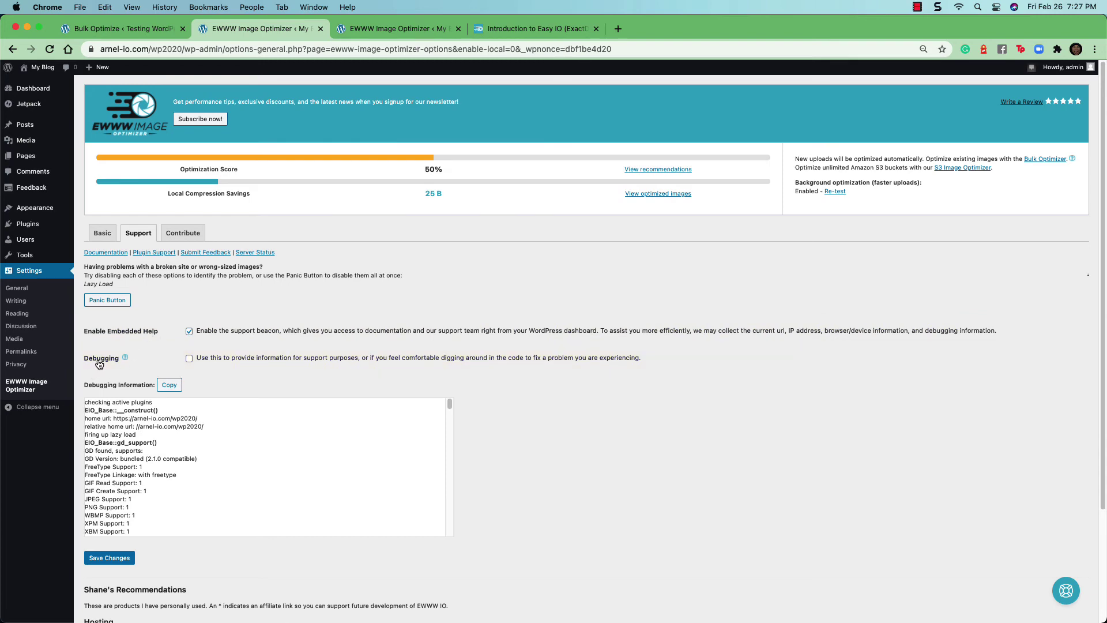
scroll(317, 304, down, 2)
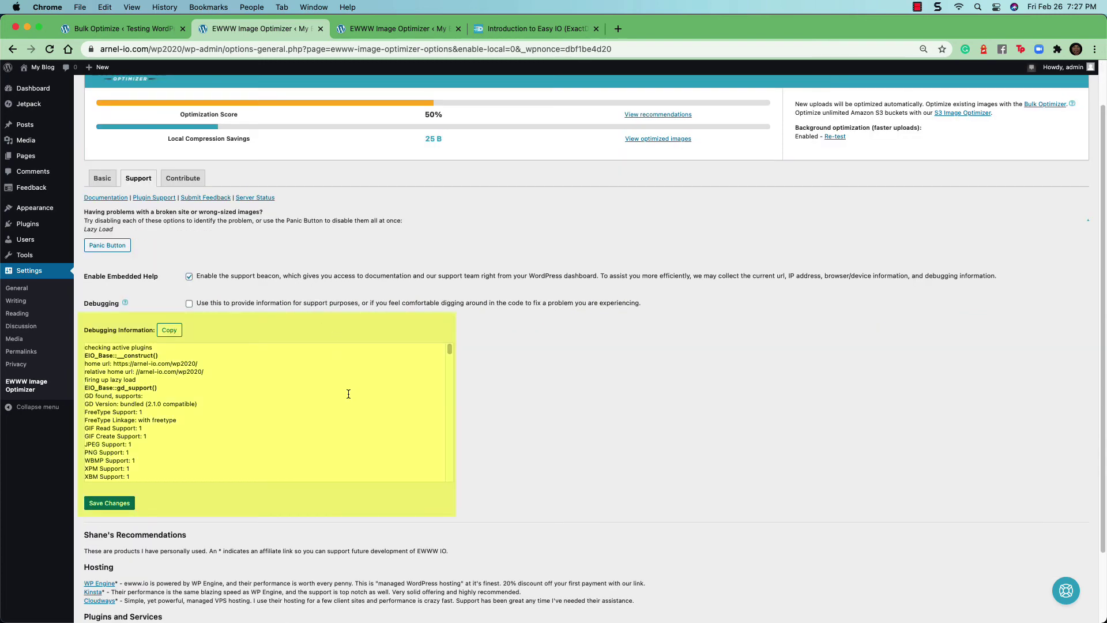
scroll(348, 393, down, 1)
scroll(348, 393, down, 1)
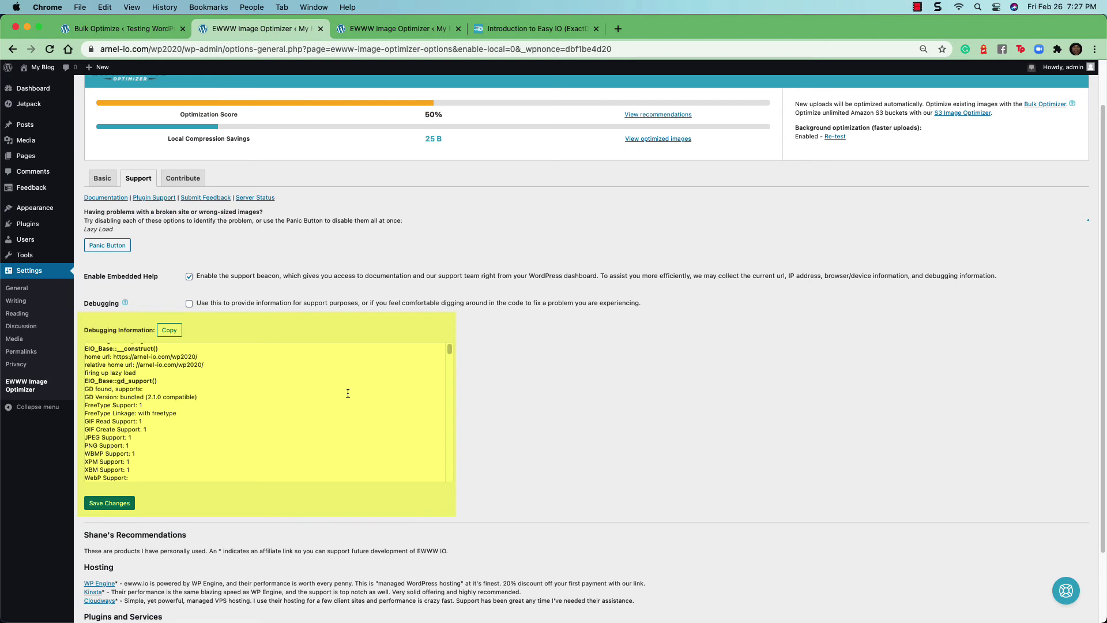
scroll(347, 393, up, 2)
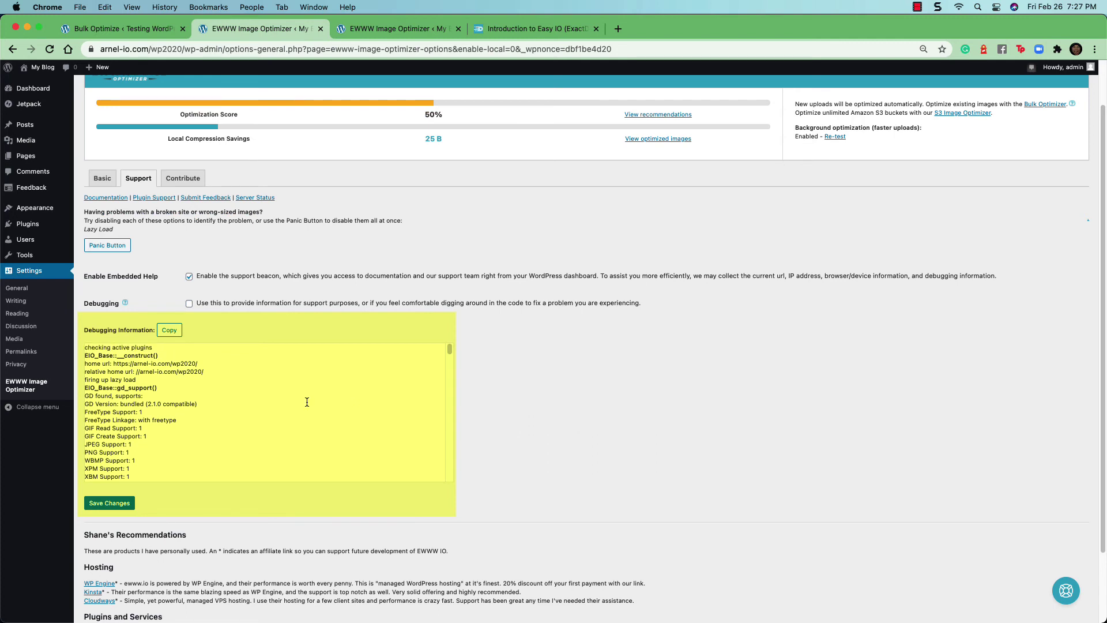
scroll(393, 386, down, 1)
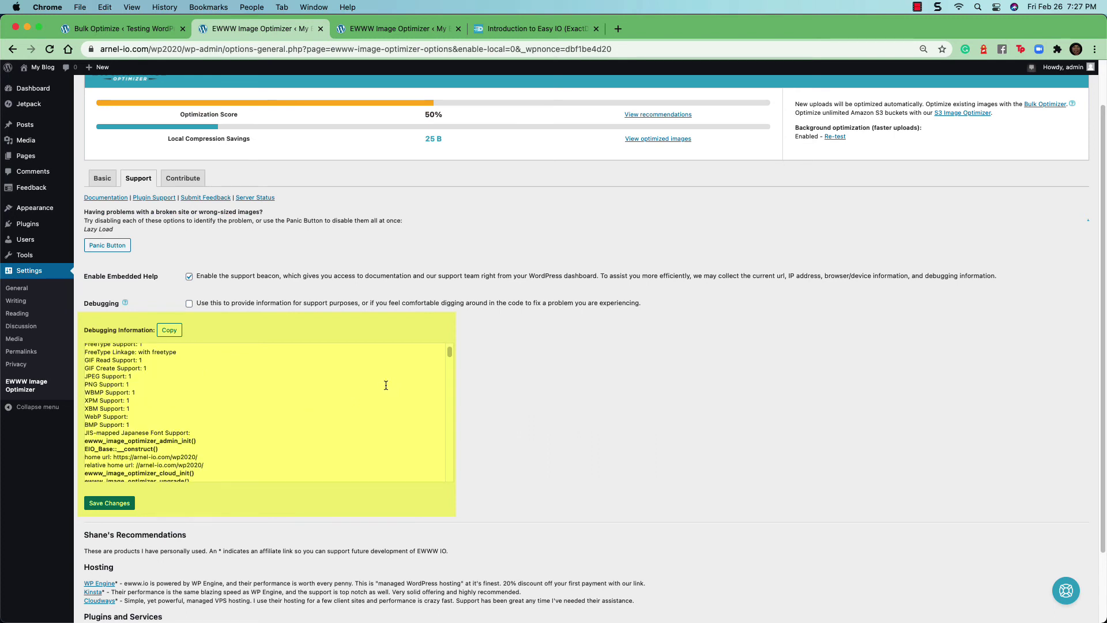
scroll(386, 385, up, 1)
scroll(517, 383, down, 2)
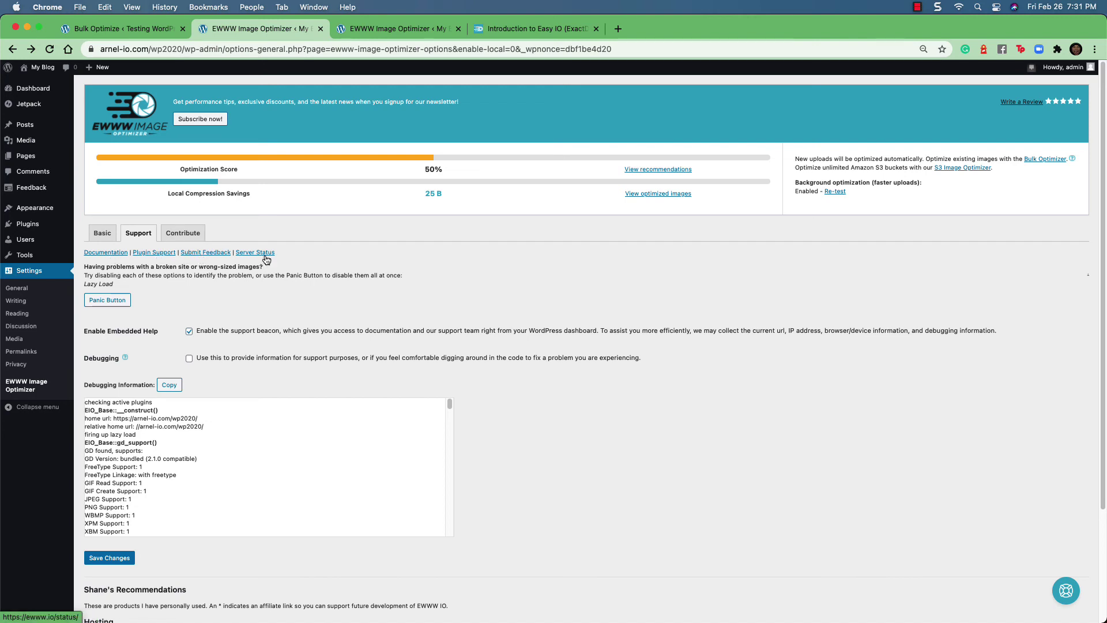
Step: Open the plugin documentation and support help panel, switching it to ask a question
click(106, 254)
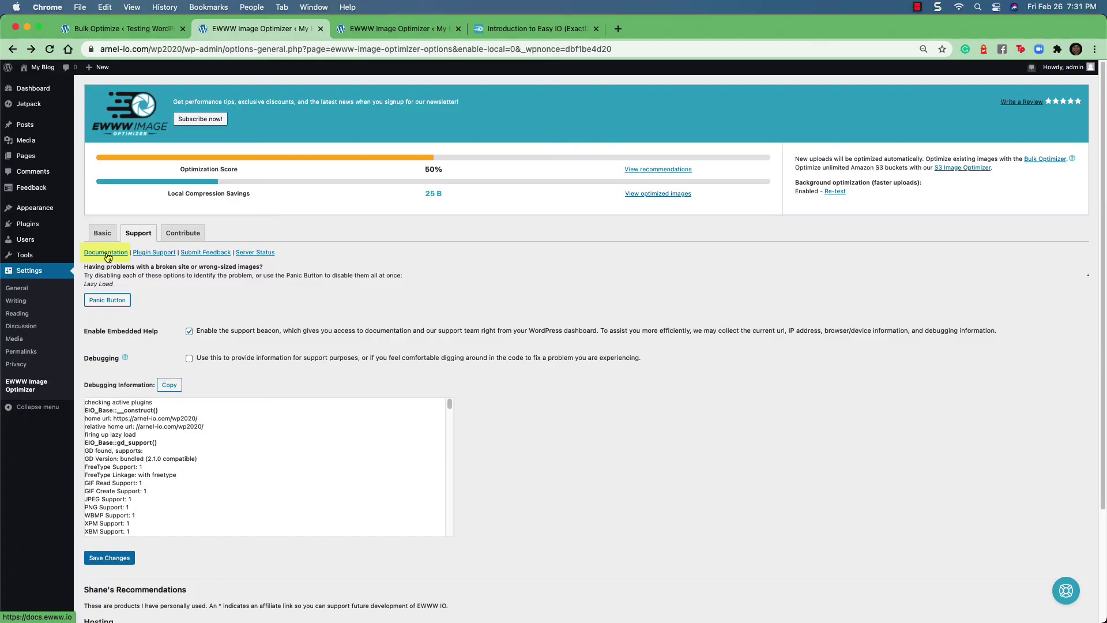
click(149, 254)
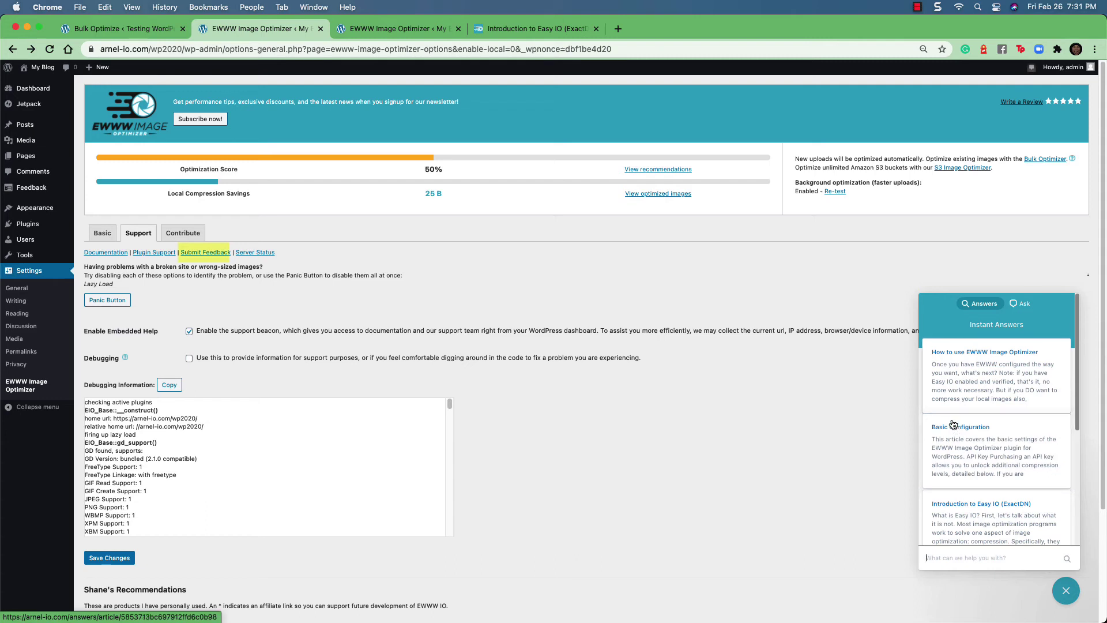
click(1019, 304)
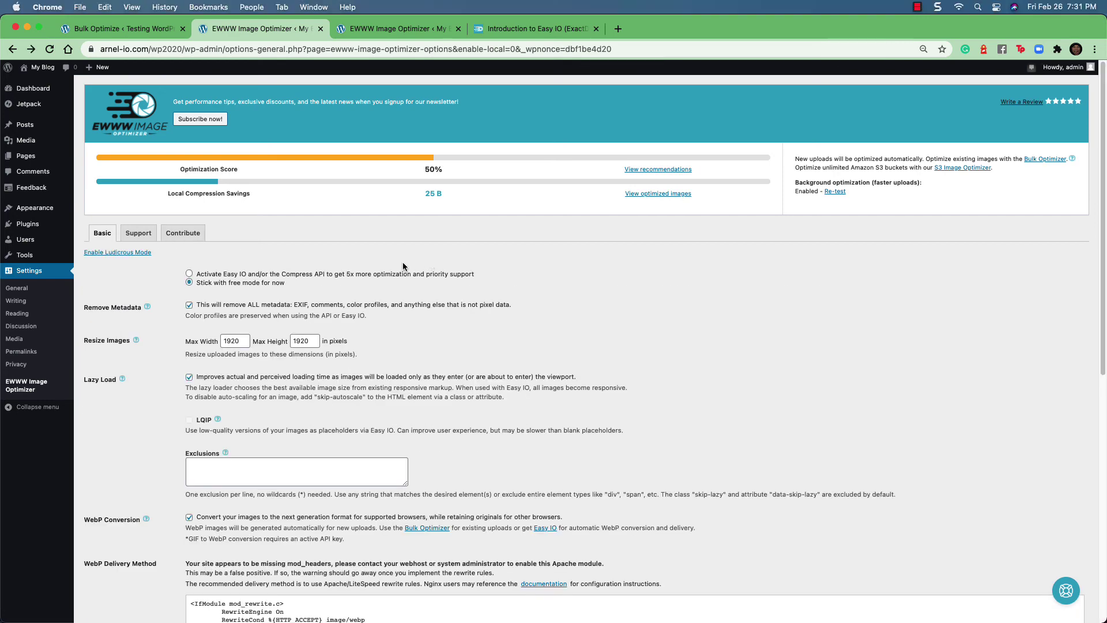
Step: Enable Ludicrous Mode using the link below the Basic tab
click(132, 254)
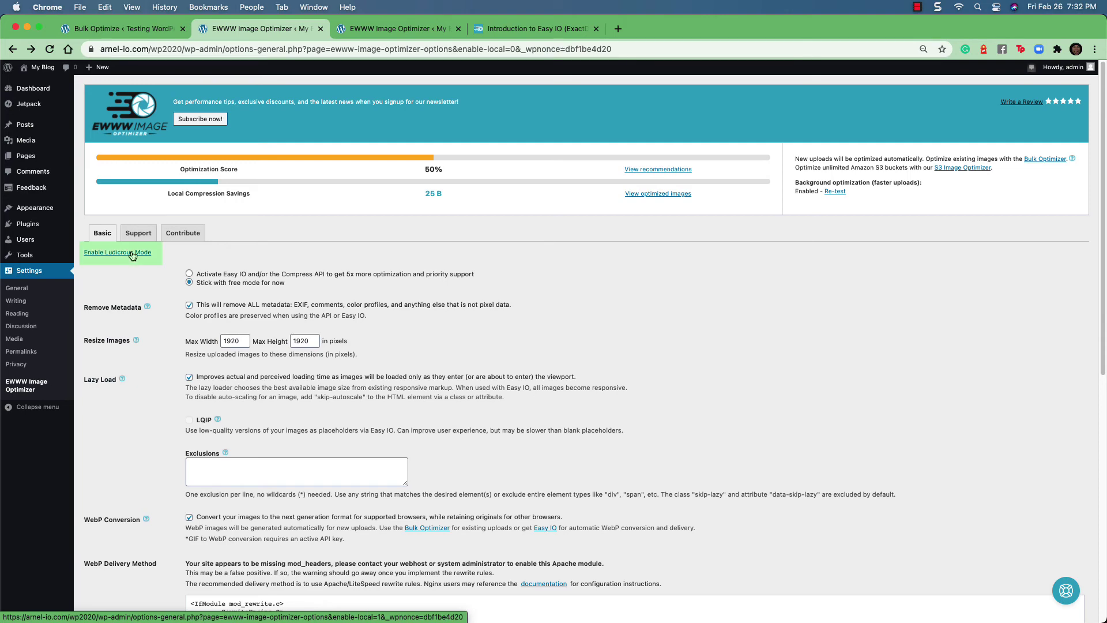
click(132, 254)
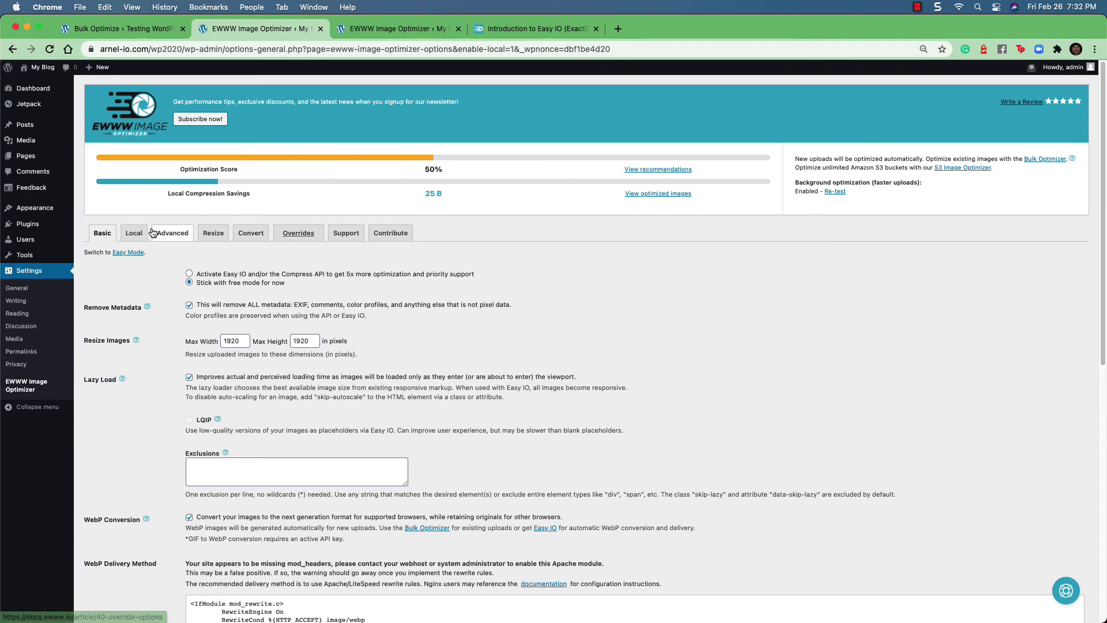
Step: Review the Local tab's per-image-type optimization levels, then show the Advanced settings
click(134, 233)
scroll(400, 302, down, 2)
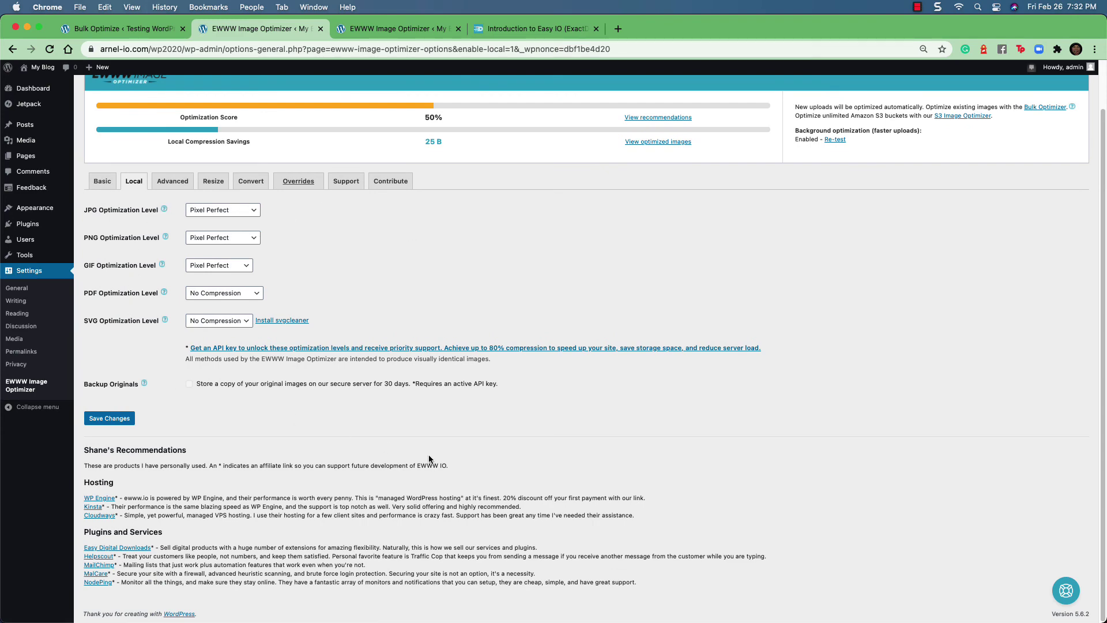
scroll(414, 392, up, 1)
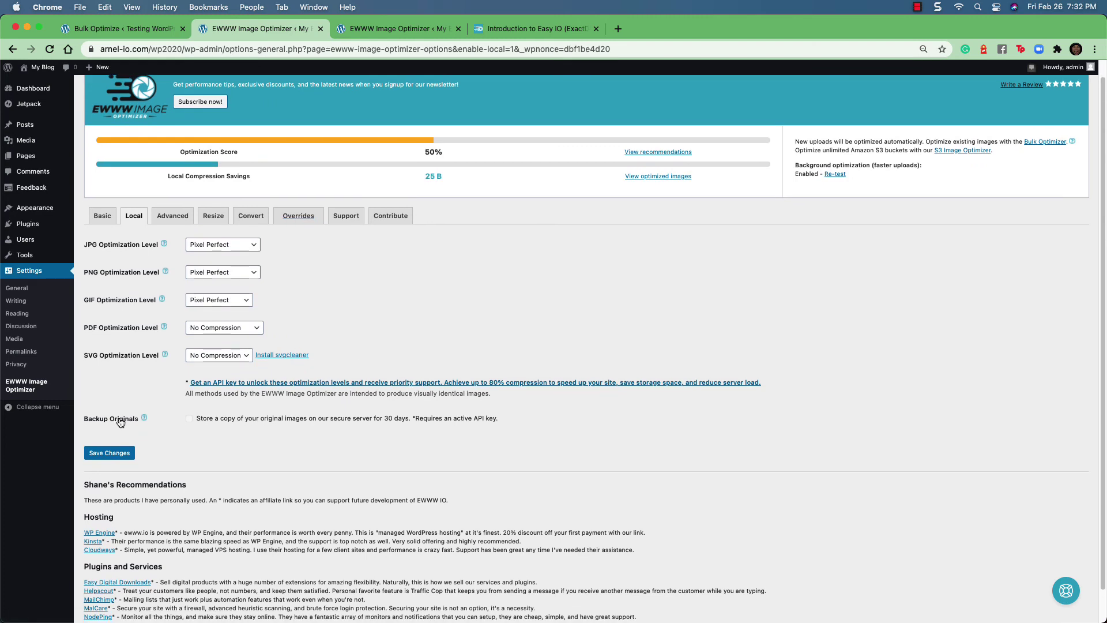
scroll(368, 420, up, 1)
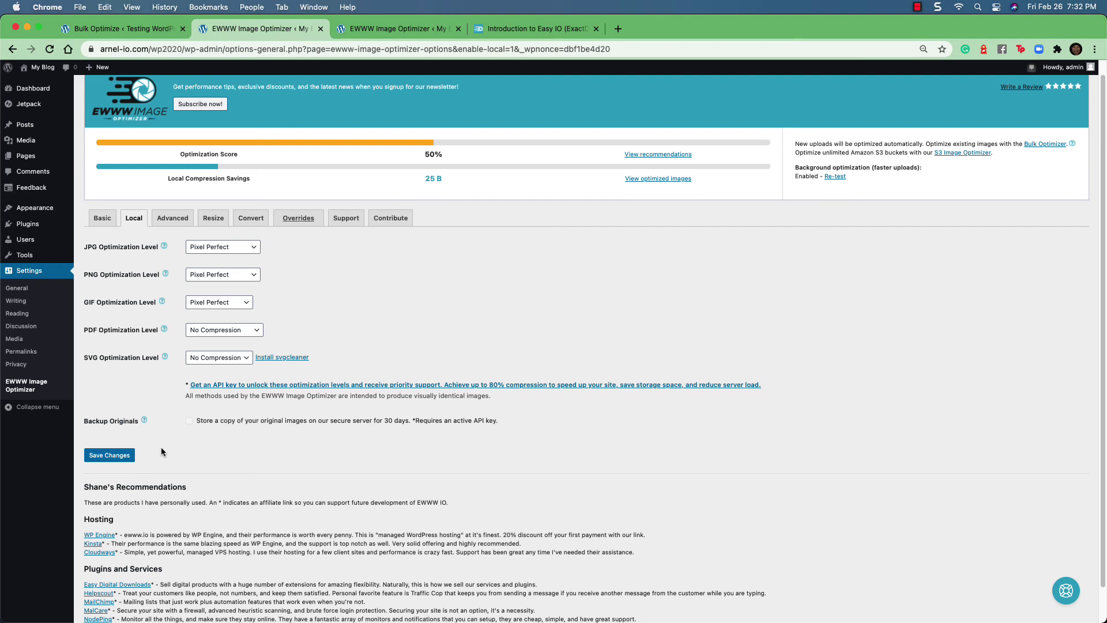
scroll(161, 447, up, 1)
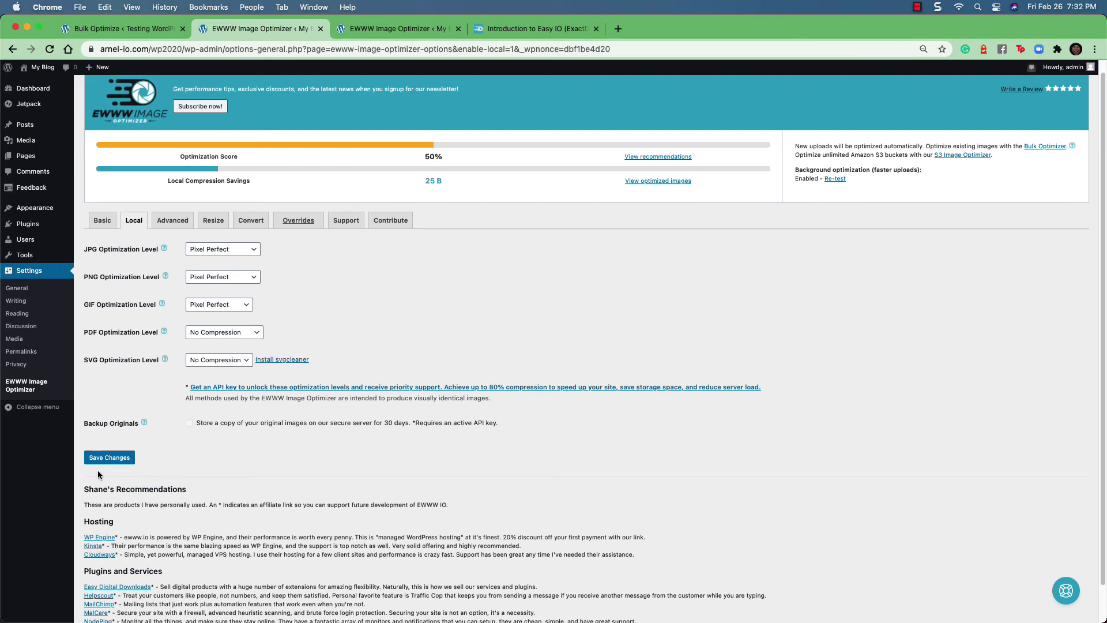
click(171, 222)
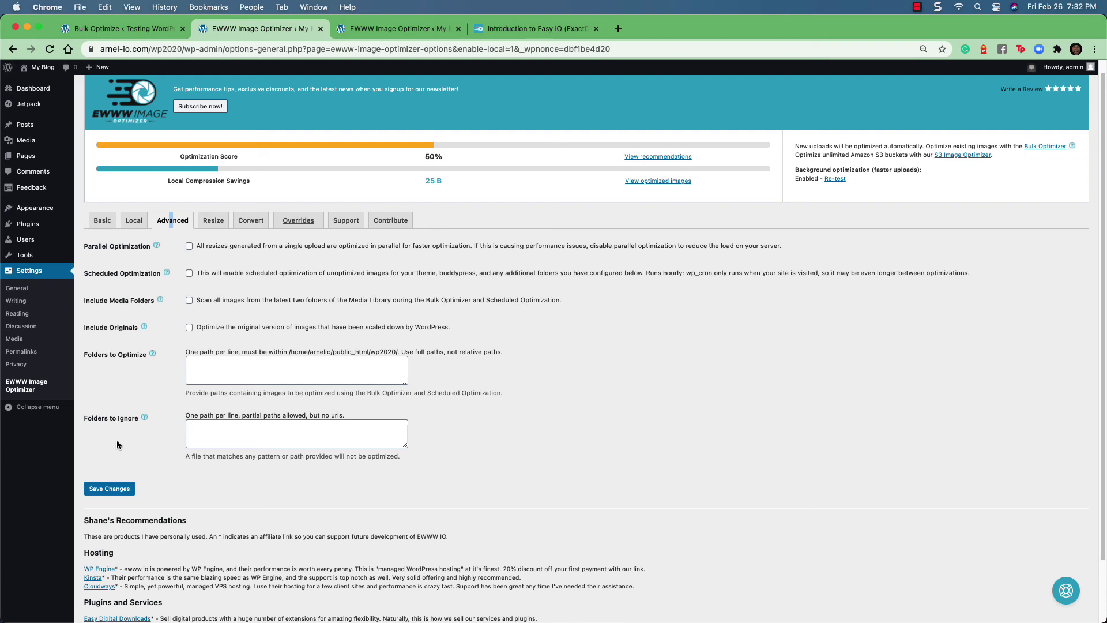
Step: Look over the Resize options and Disable Resizes table, then view Convert with all conversions off
click(213, 220)
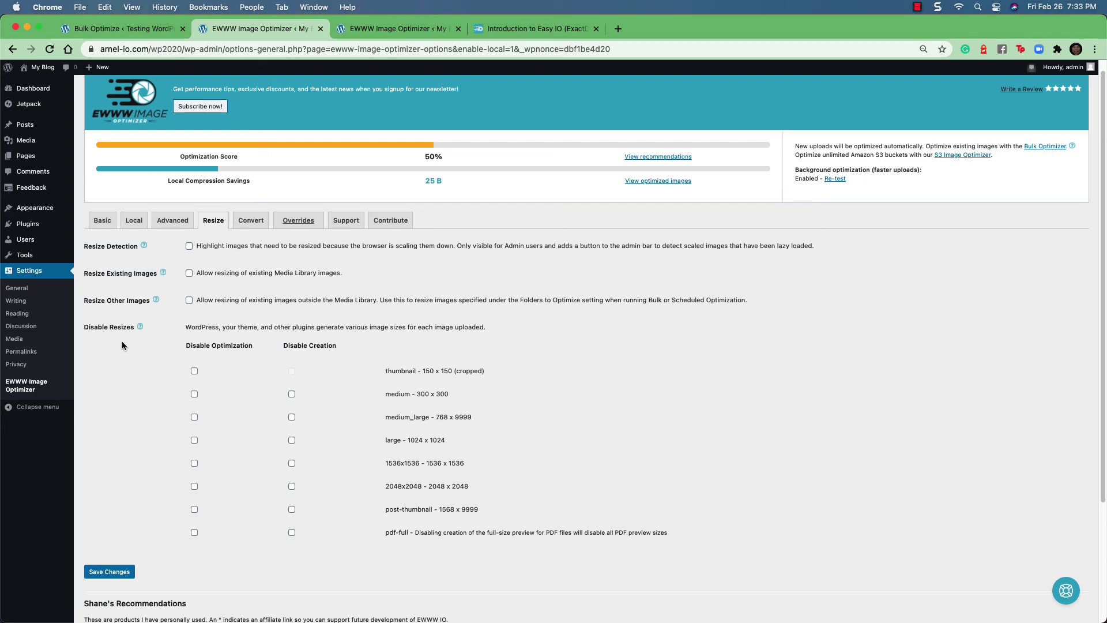
scroll(582, 400, down, 5)
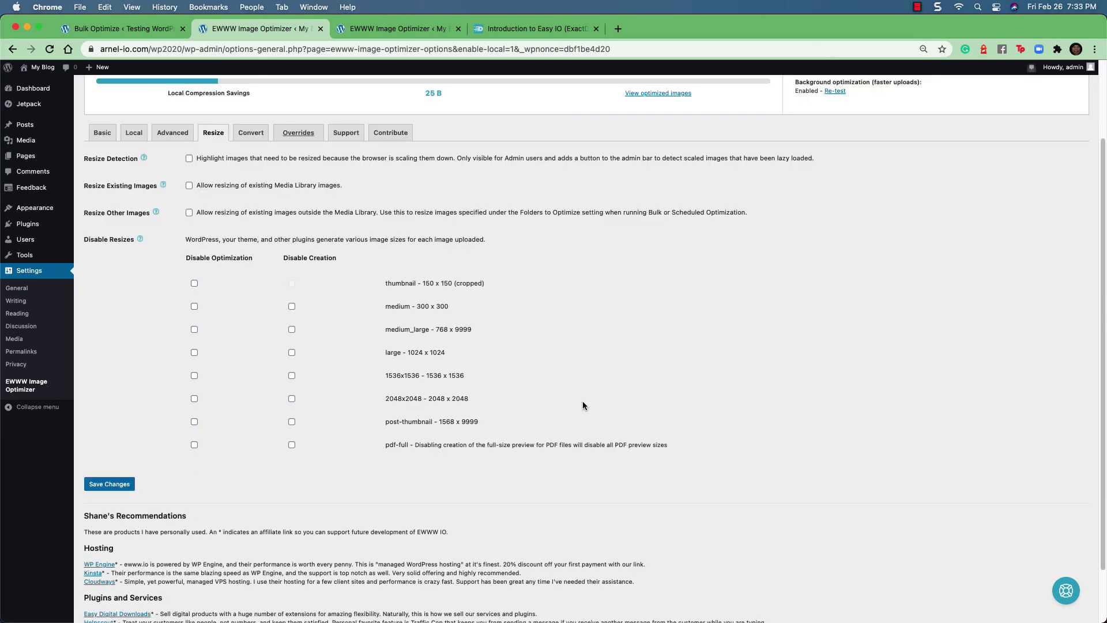
scroll(546, 337, up, 2)
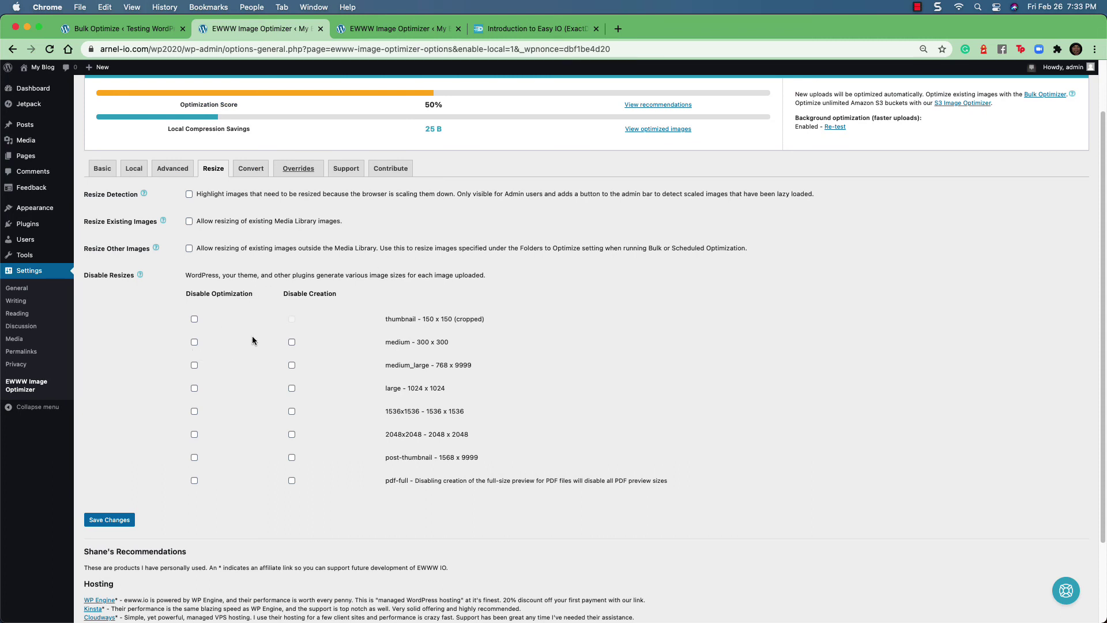
scroll(304, 305, up, 1)
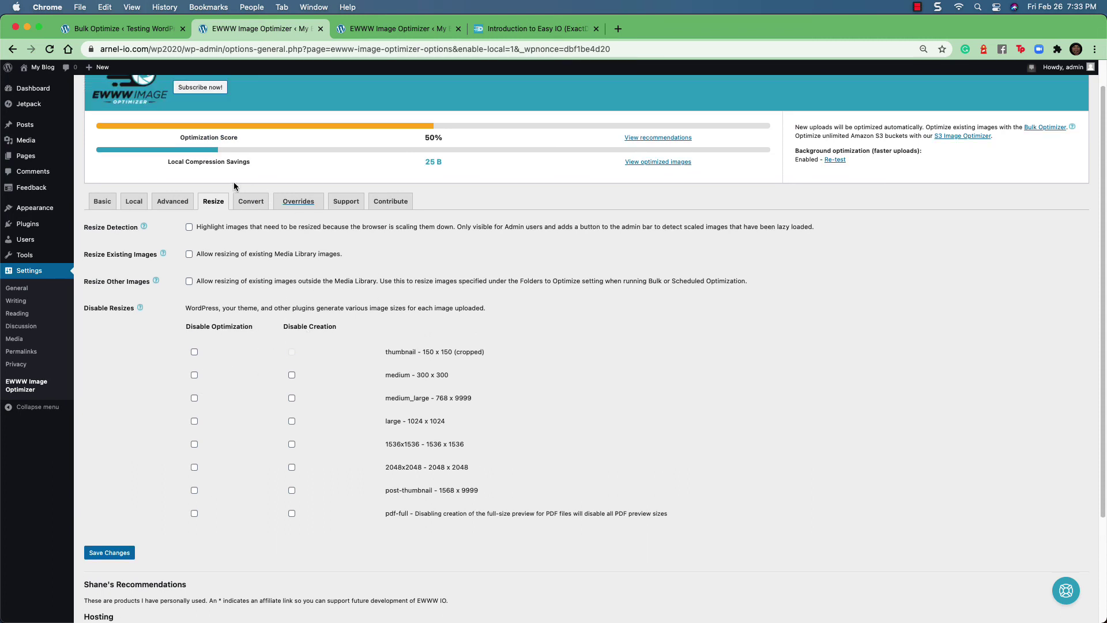
click(249, 202)
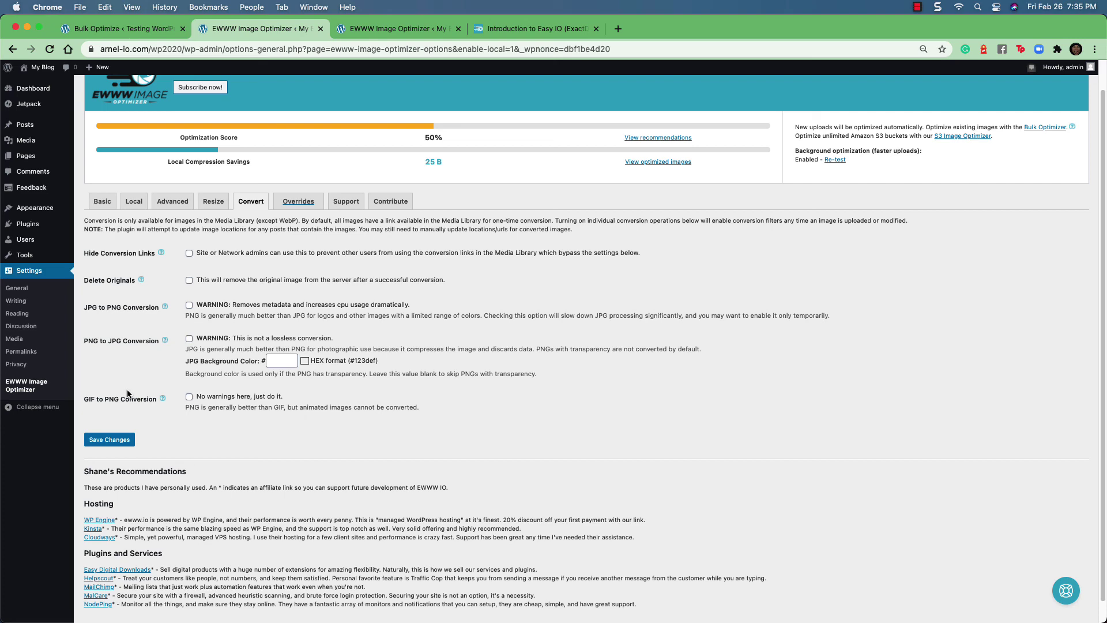
click(298, 201)
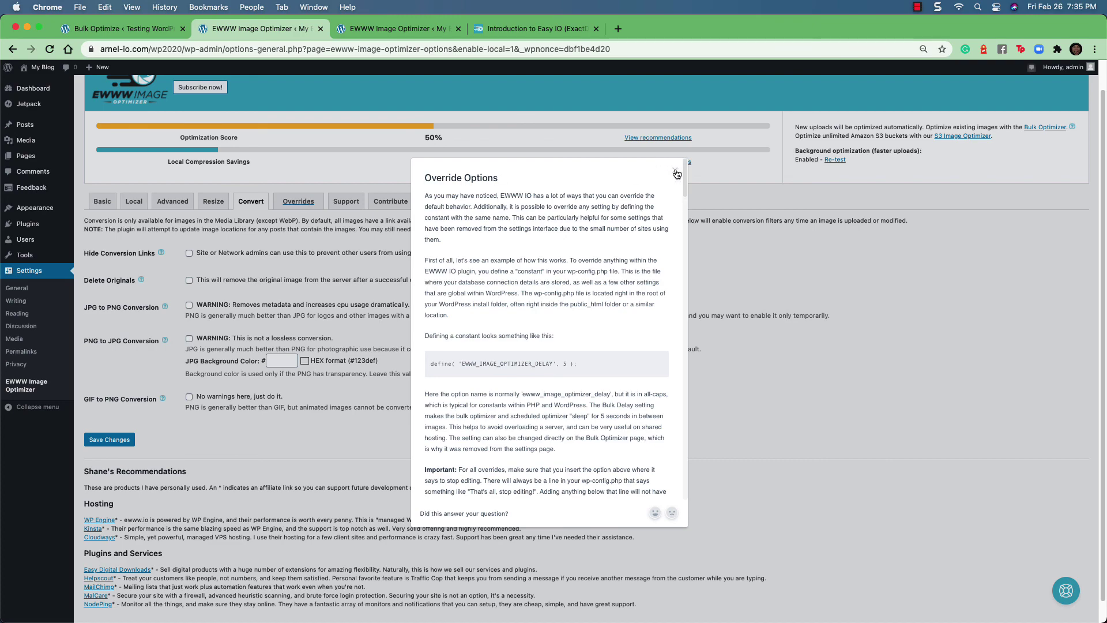
drag(685, 179, 661, 163)
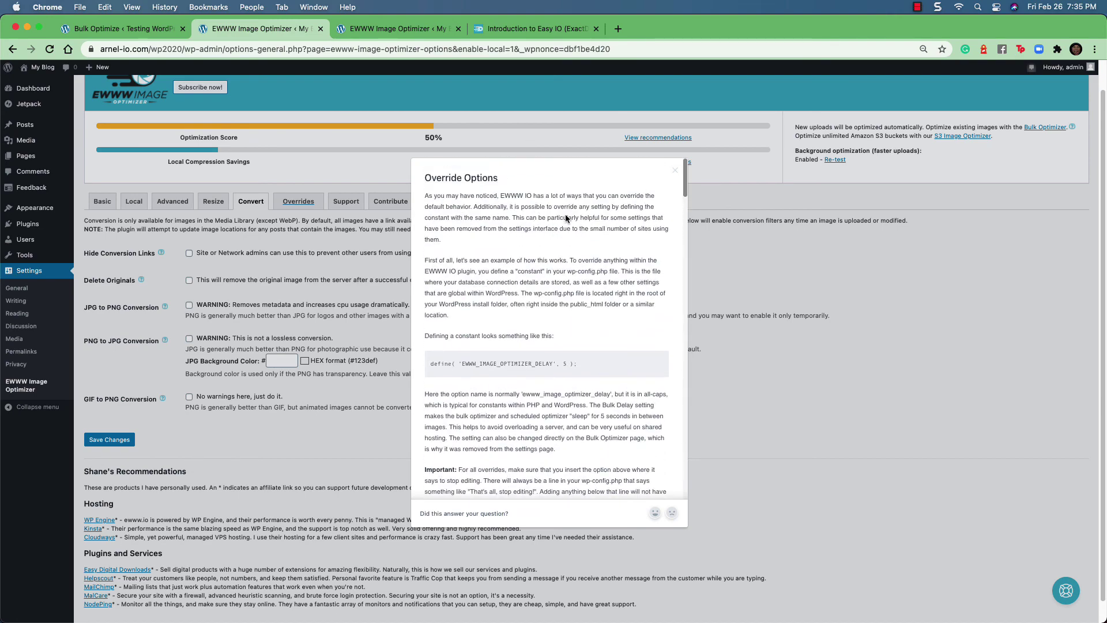
click(737, 252)
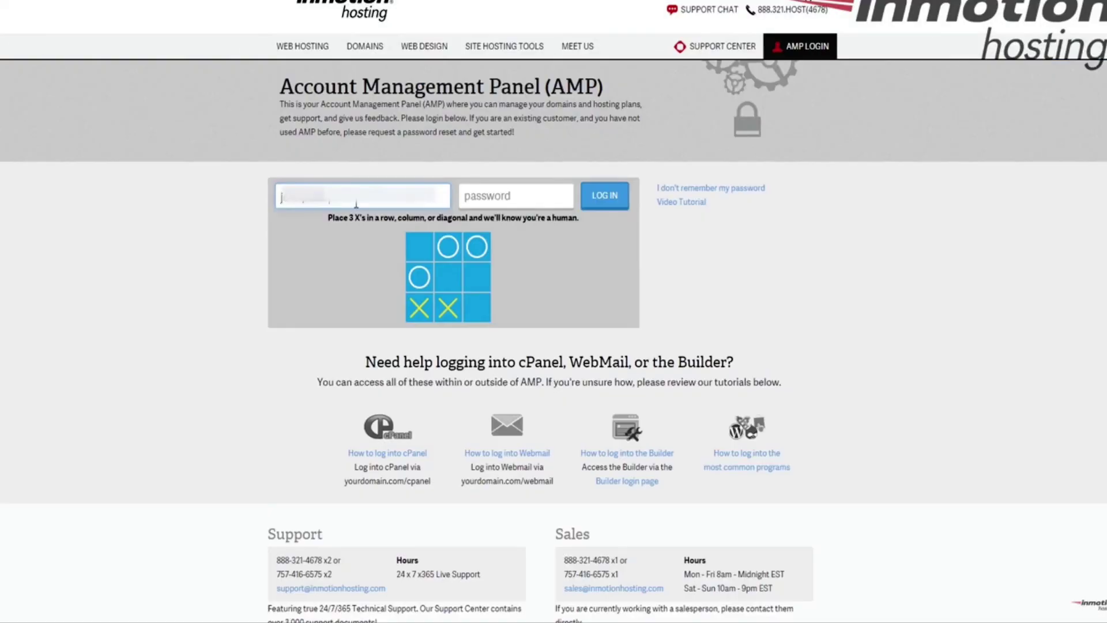
Step: Follow a link on the InMotion Hosting site, reaching the AMP notice about restarting a VPS
click(476, 307)
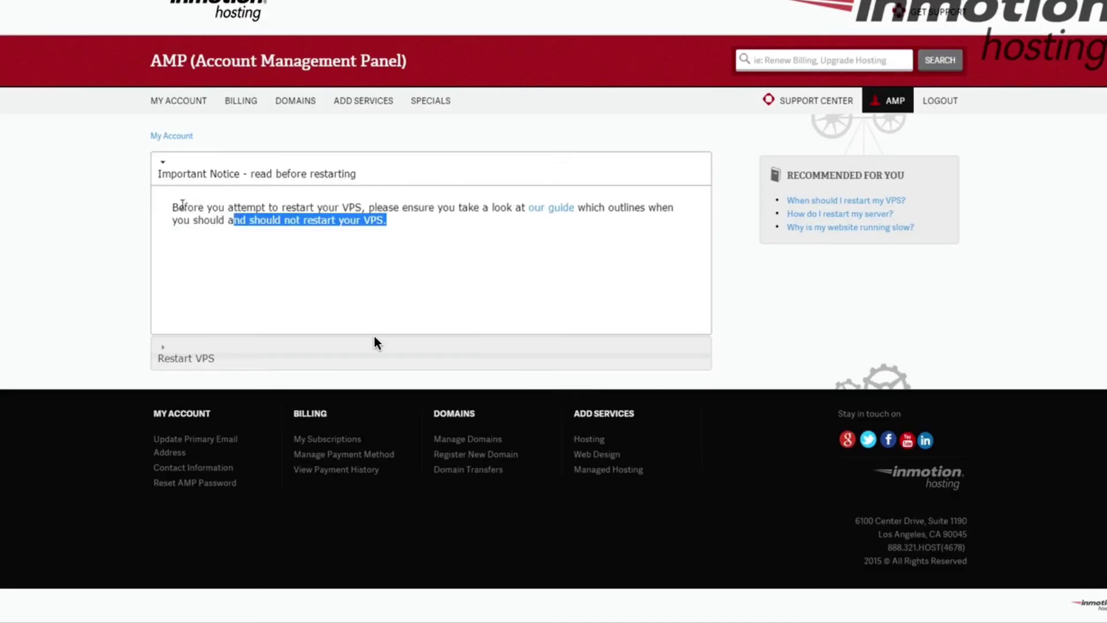